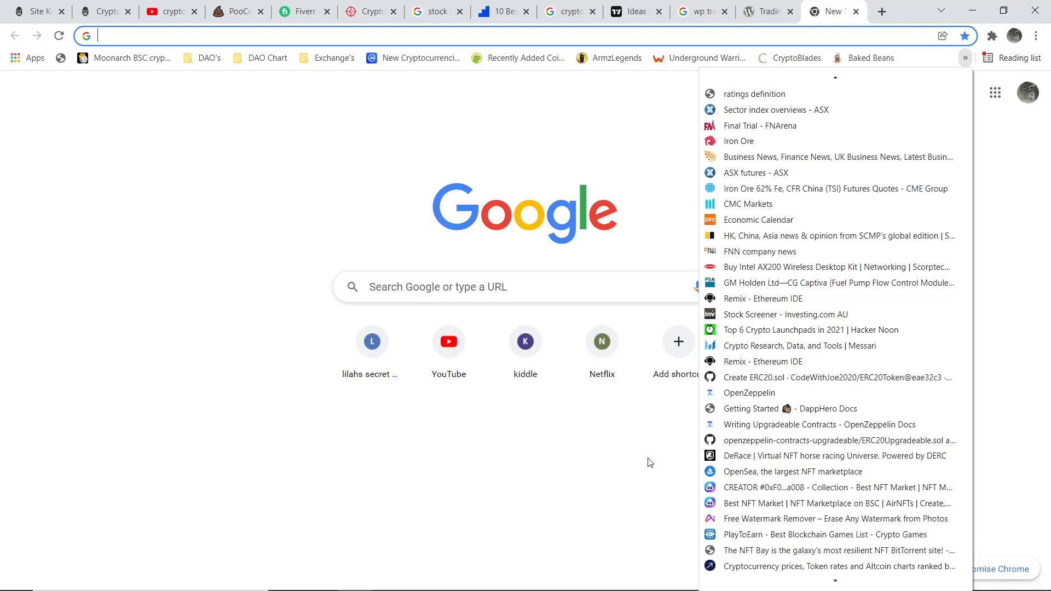
# - Open the bookmarked FURUCOMBO site and approve connecting MetaMask's Account 1 to it
pyautogui.scroll(-4, 727, 488)
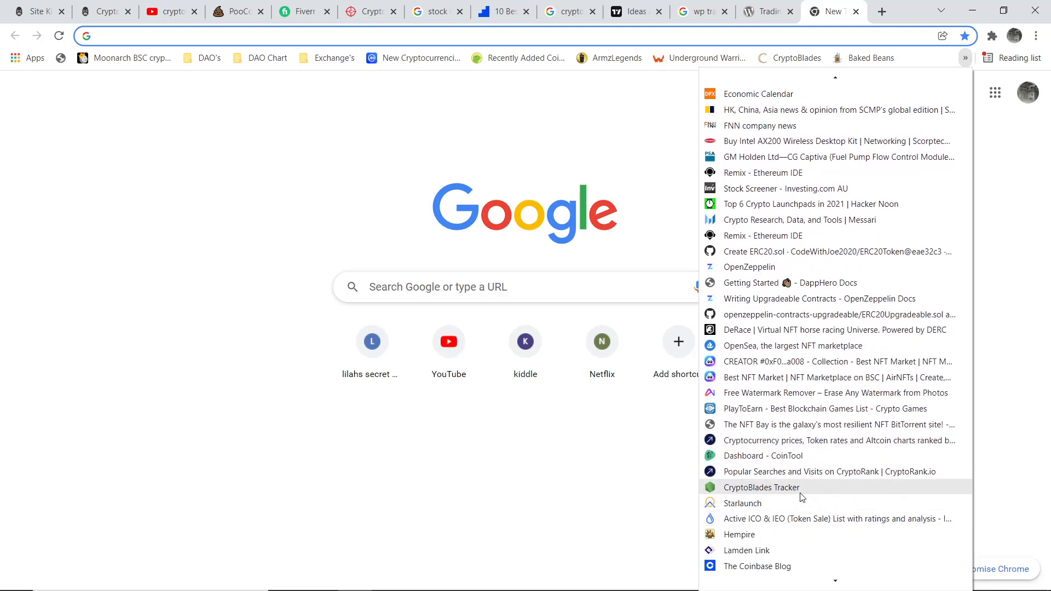
pyautogui.scroll(-5, 814, 493)
pyautogui.scroll(-2, 814, 493)
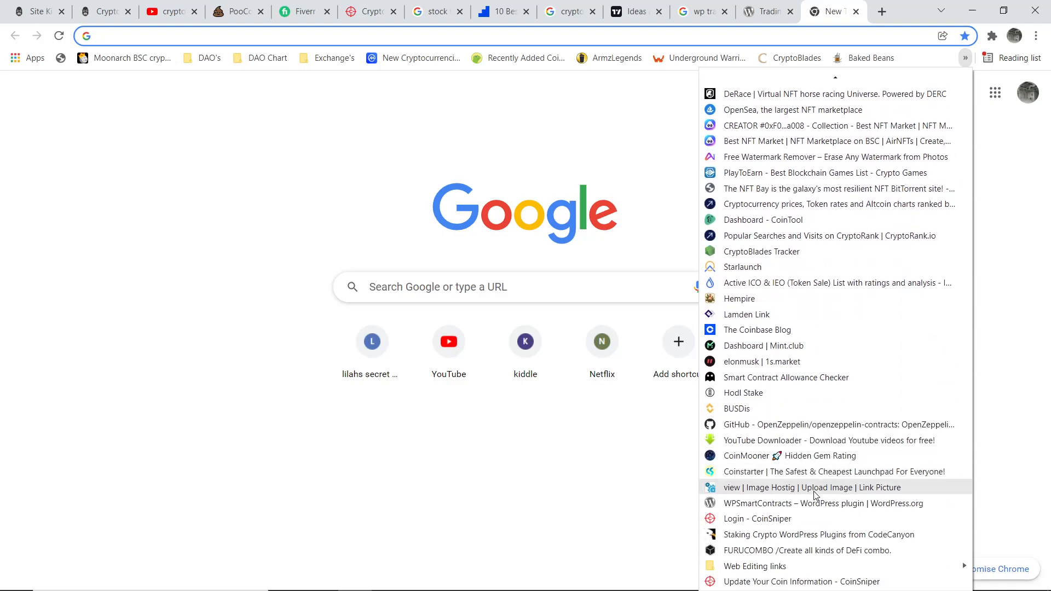
pyautogui.click(773, 523)
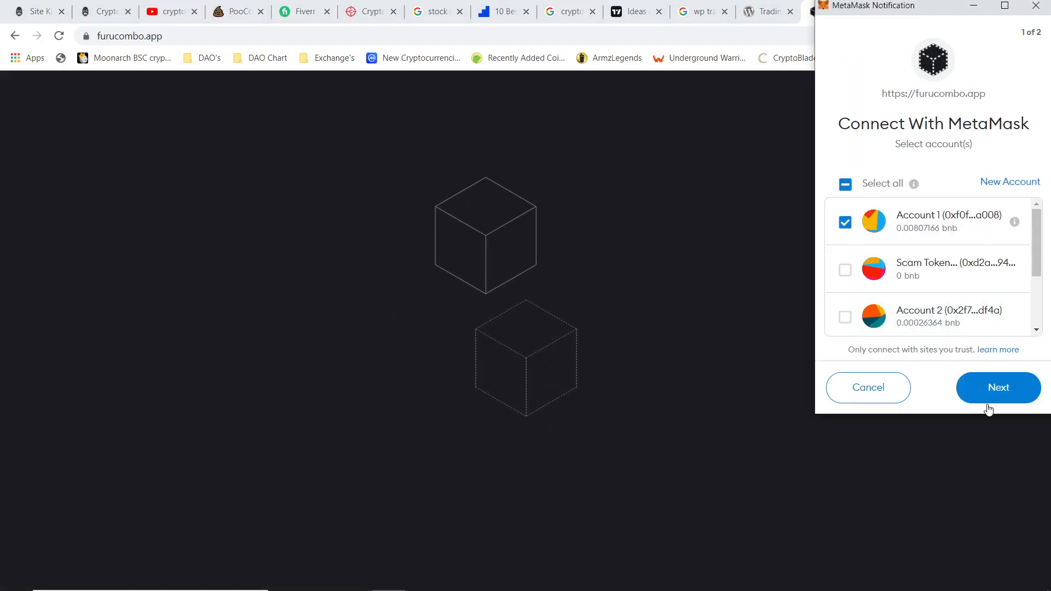
pyautogui.click(995, 393)
pyautogui.click(1002, 391)
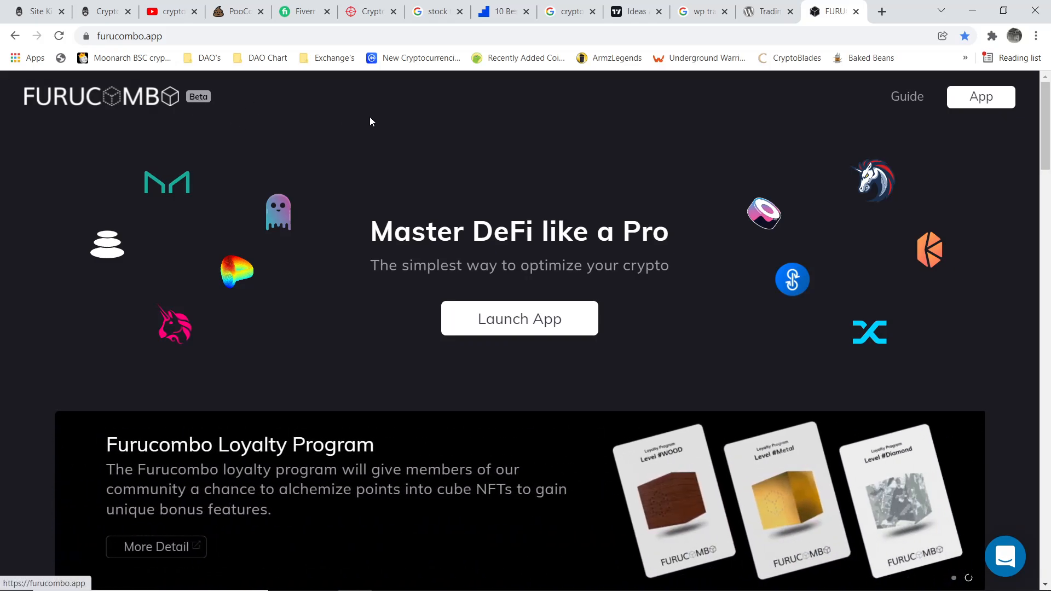
# - Launch the Furucombo app's Create workspace and look through the cubes of the existing combo
pyautogui.click(981, 98)
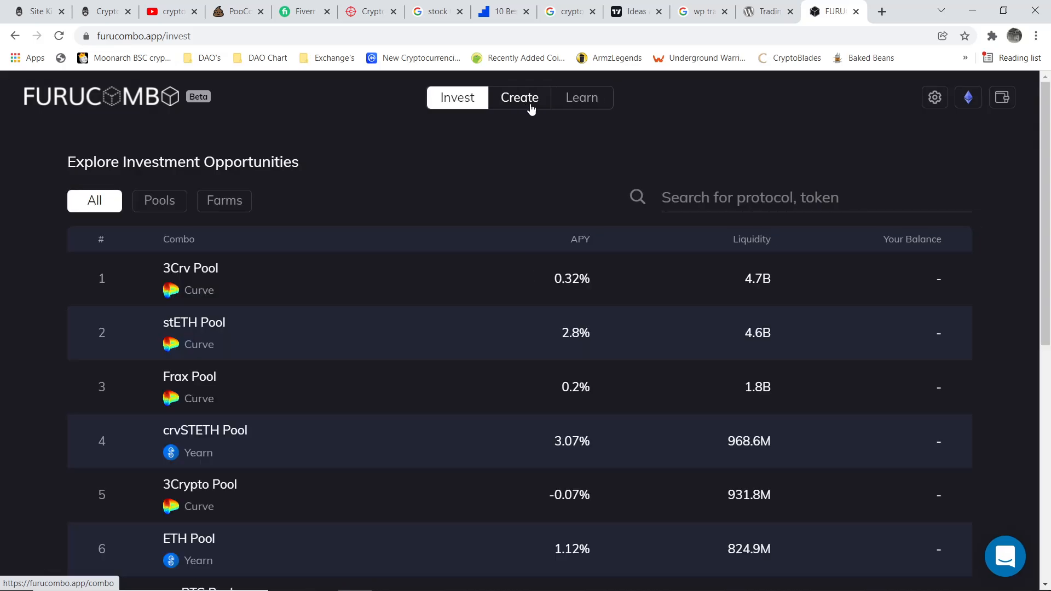
pyautogui.click(531, 107)
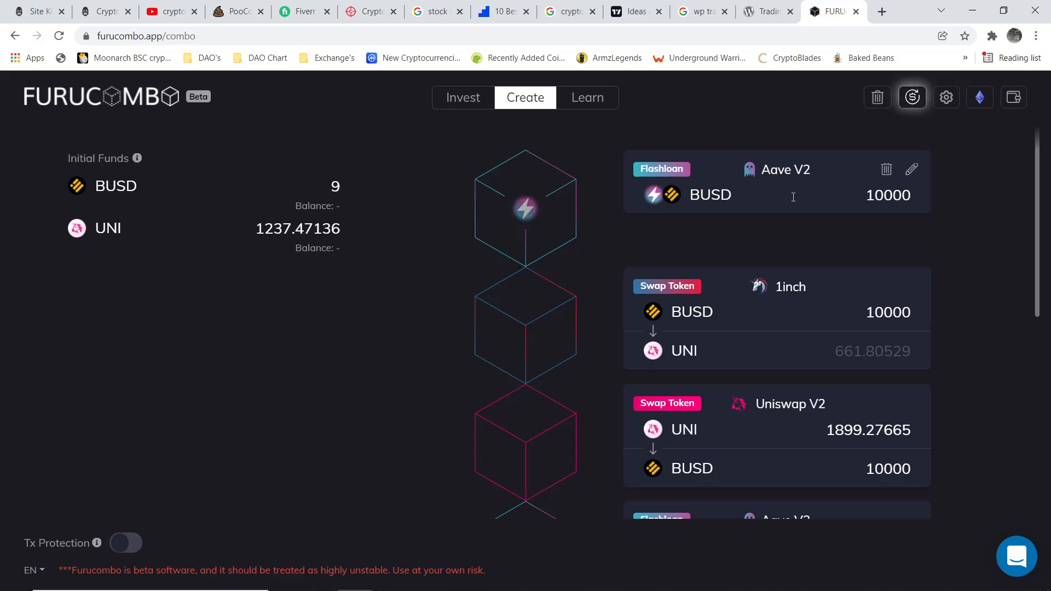
pyautogui.scroll(-3, 762, 492)
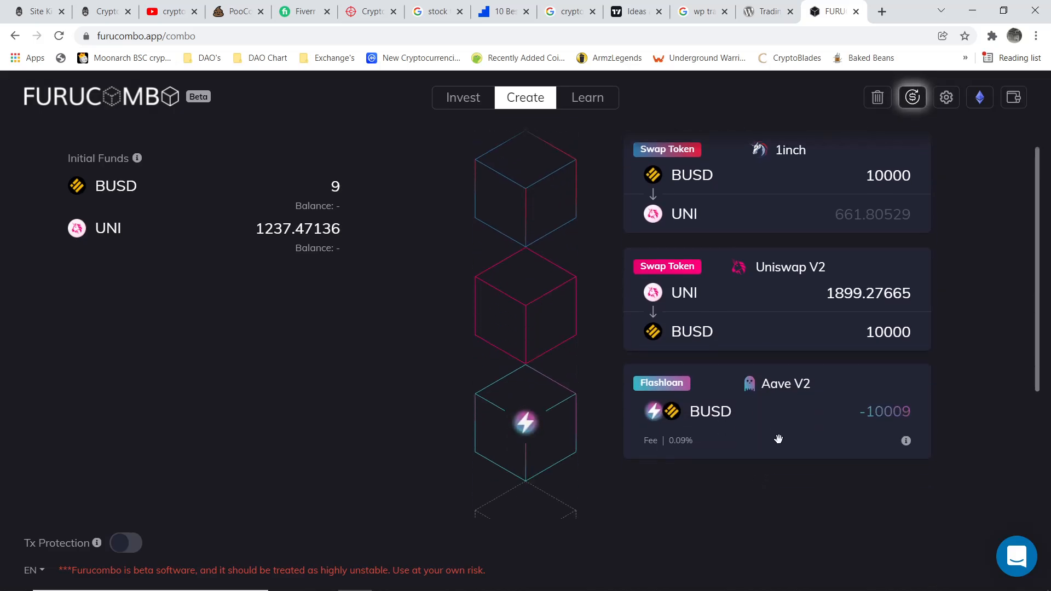
pyautogui.scroll(3, 777, 433)
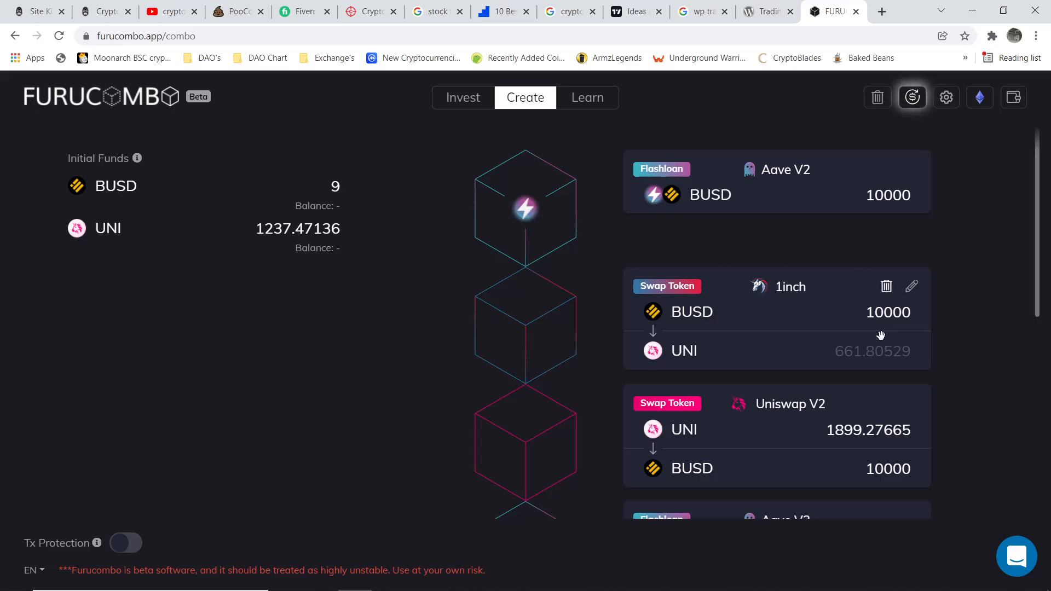
# - Delete the 1inch swap, the Uniswap V2 swap and the Aave V2 flashloan cubes from the existing combo
pyautogui.rightClick(542, 340)
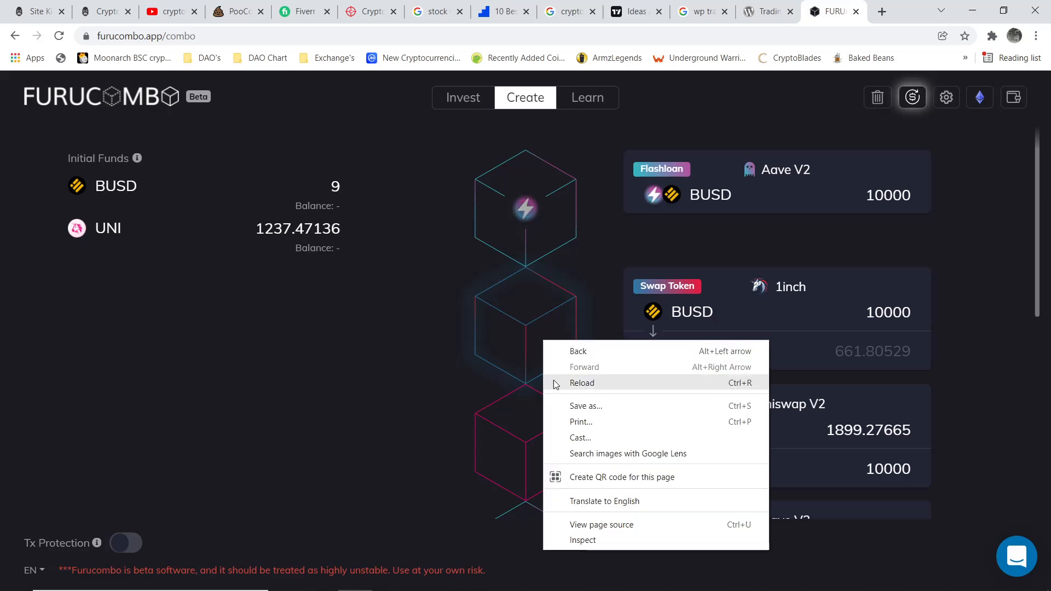
pyautogui.click(511, 307)
pyautogui.moveTo(871, 289)
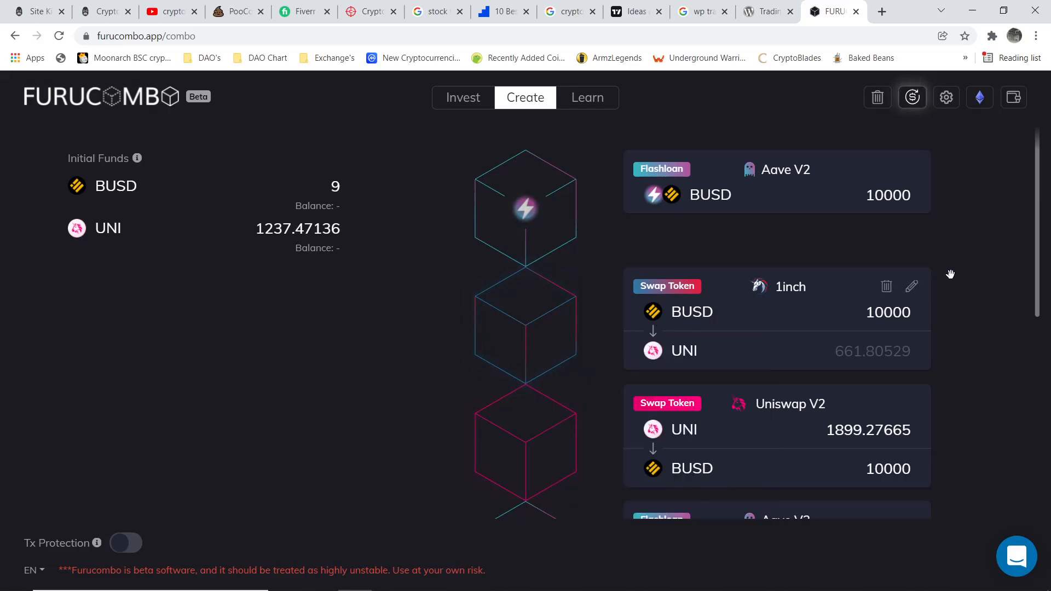
pyautogui.click(885, 286)
pyautogui.click(886, 286)
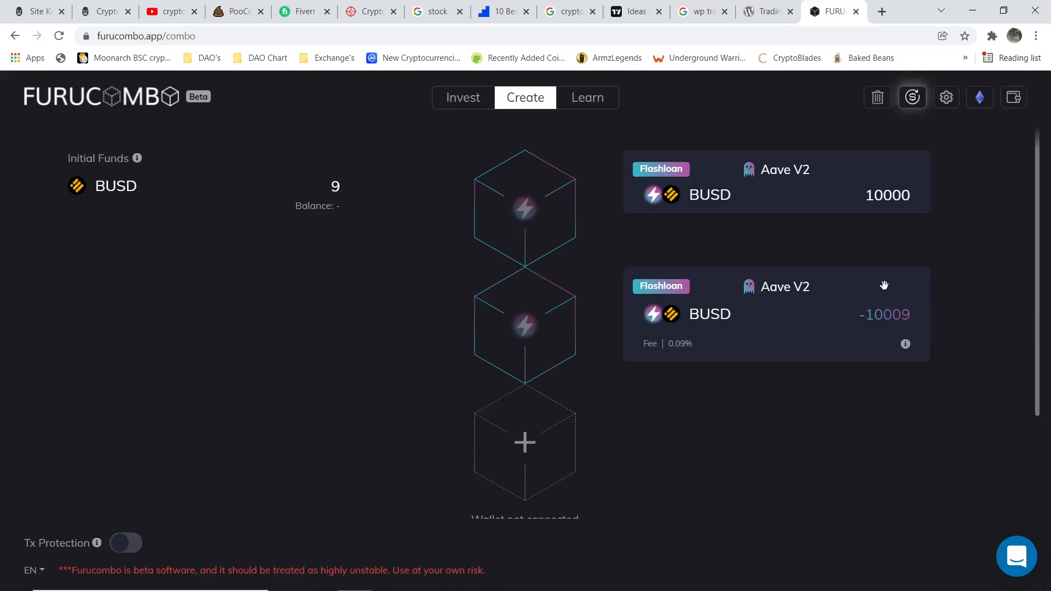
pyautogui.click(886, 170)
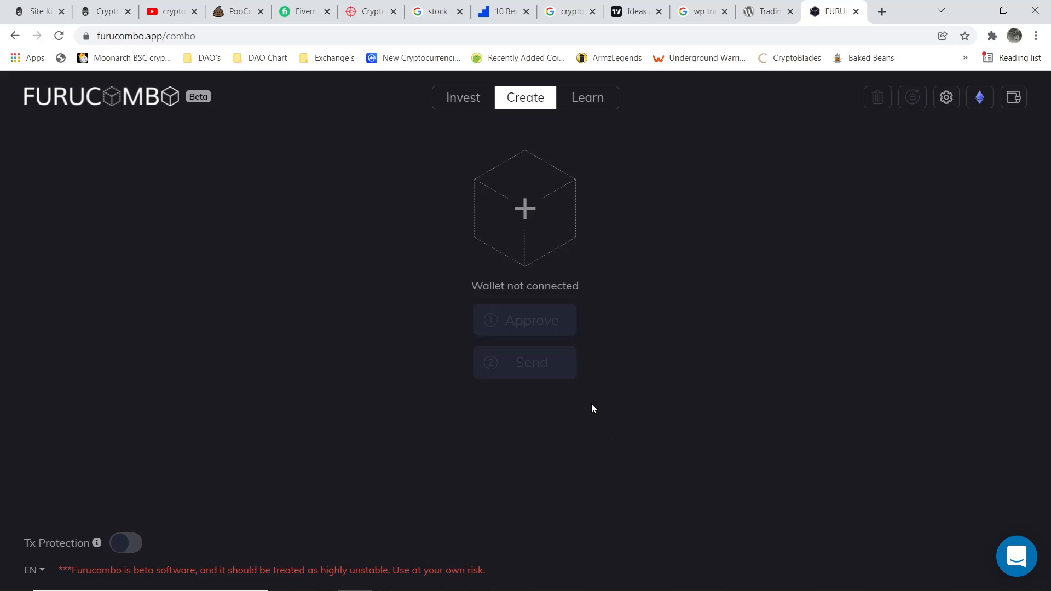
# - Start an Aave V2 Flashloan cube and examine the tokens offered as its output
pyautogui.click(524, 209)
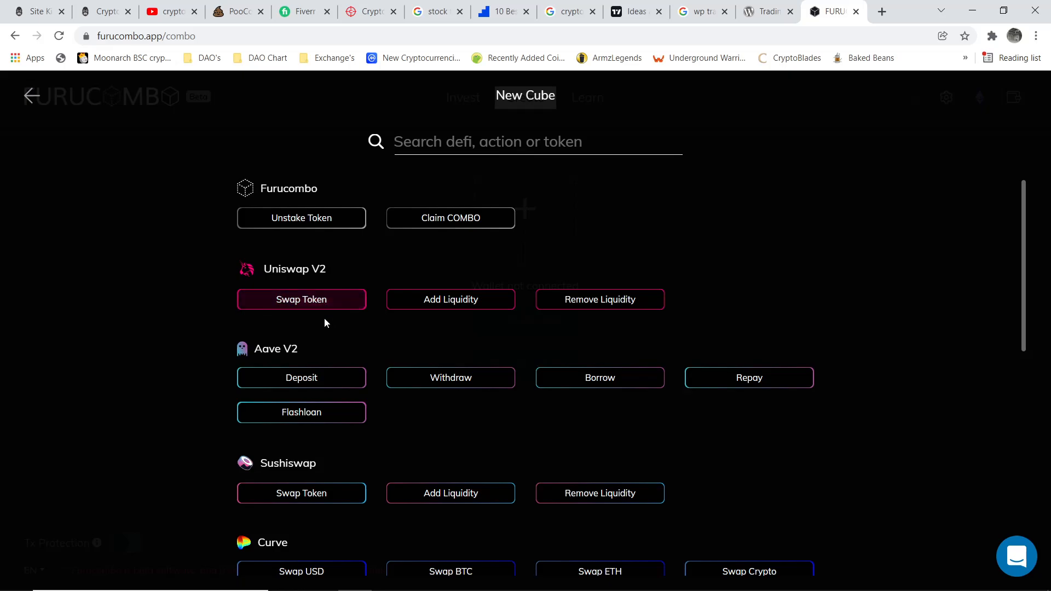
pyautogui.scroll(-1, 320, 316)
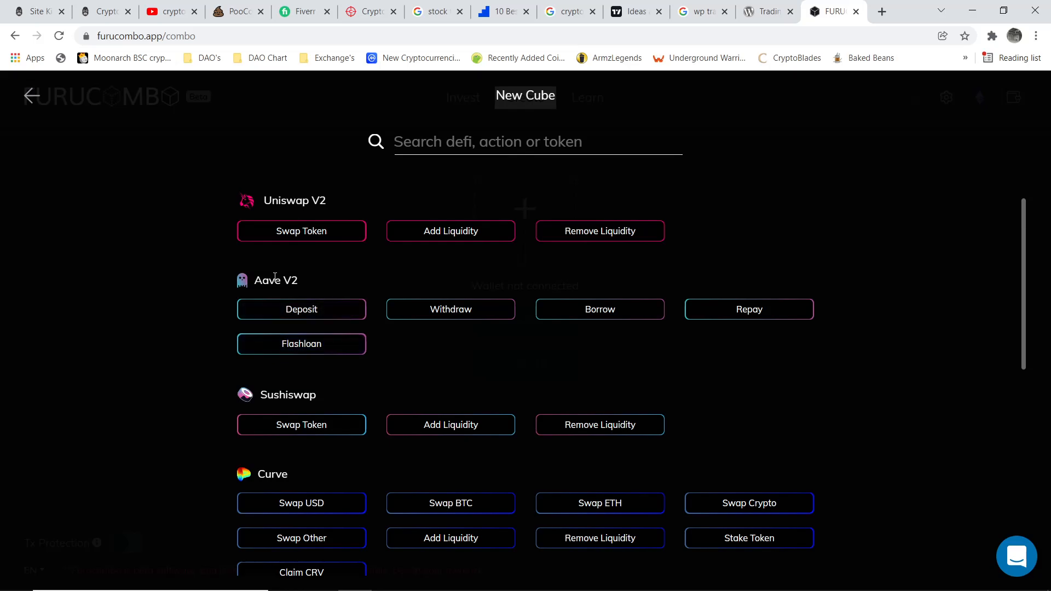
pyautogui.click(310, 347)
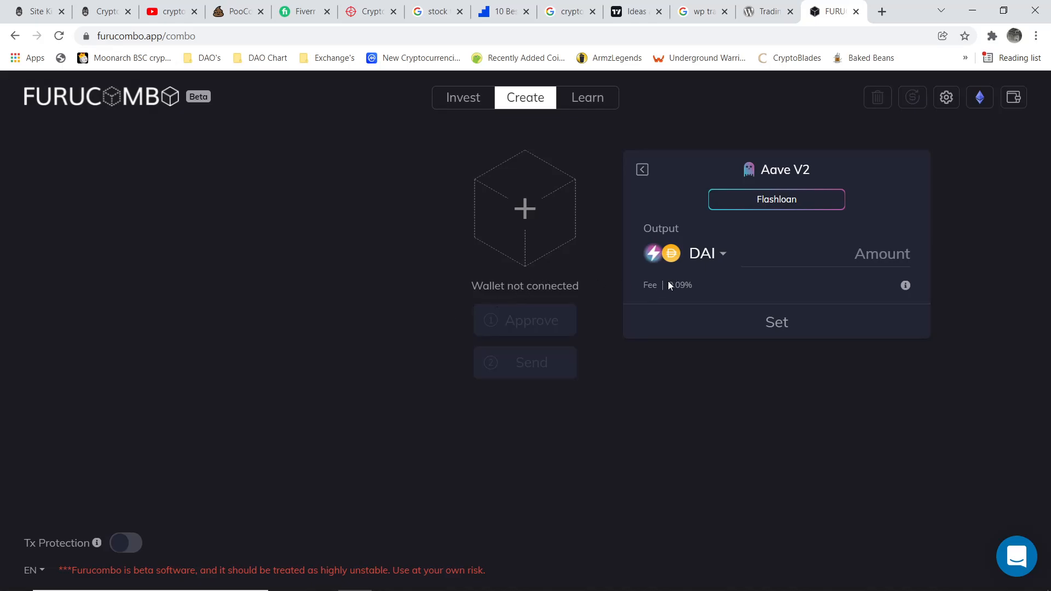
pyautogui.click(724, 254)
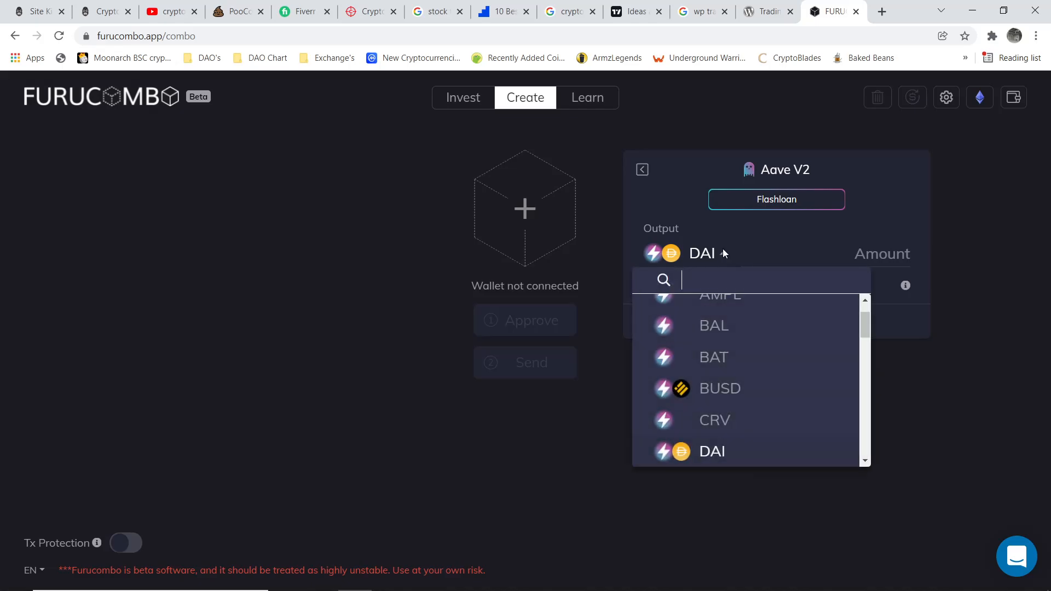
pyautogui.scroll(-5, 754, 379)
pyautogui.scroll(-5, 754, 379)
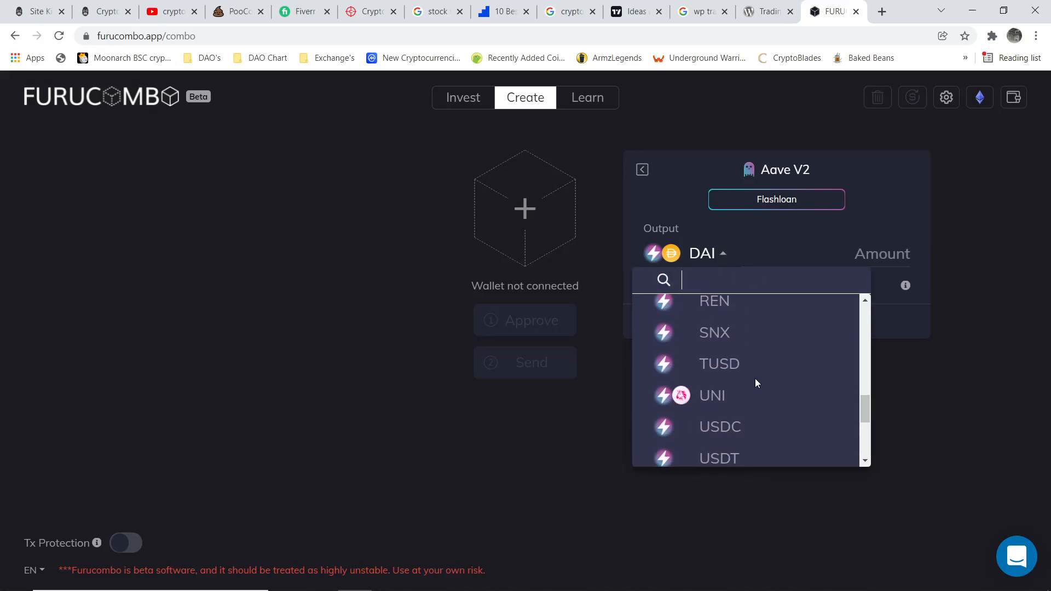
pyautogui.scroll(7, 754, 379)
pyautogui.scroll(4, 755, 378)
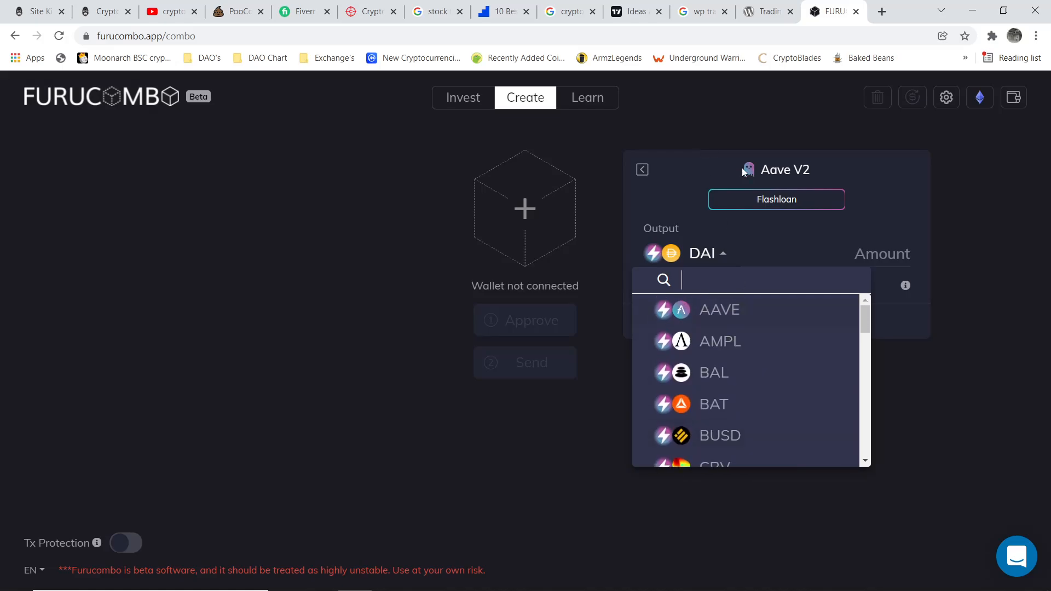
pyautogui.click(725, 252)
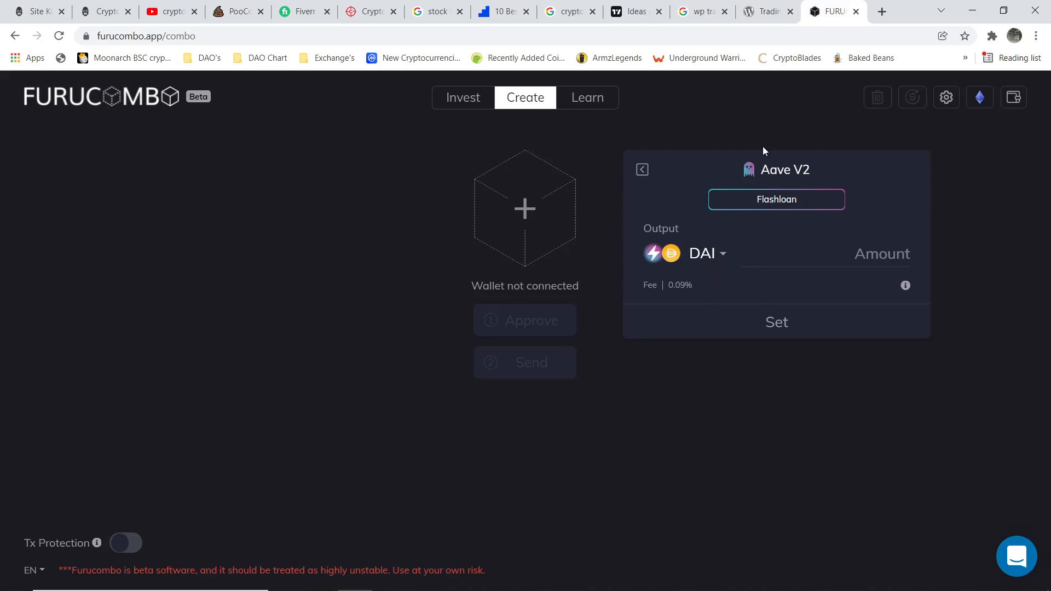
# - Look through the flashloan's output tokens again, keep DAI, and discard the unfinished cube
pyautogui.click(715, 255)
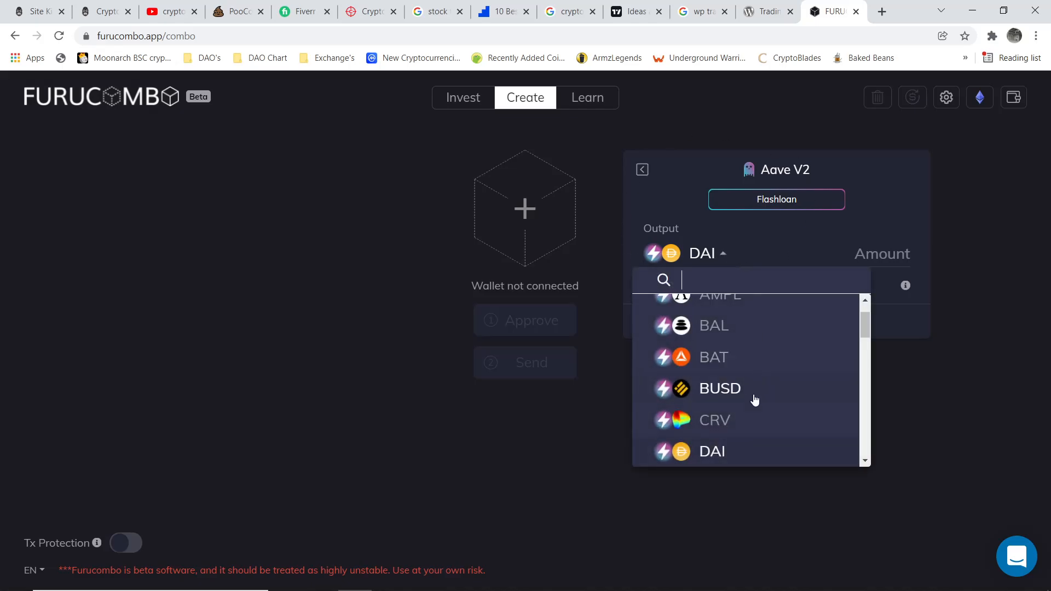
pyautogui.scroll(1, 738, 418)
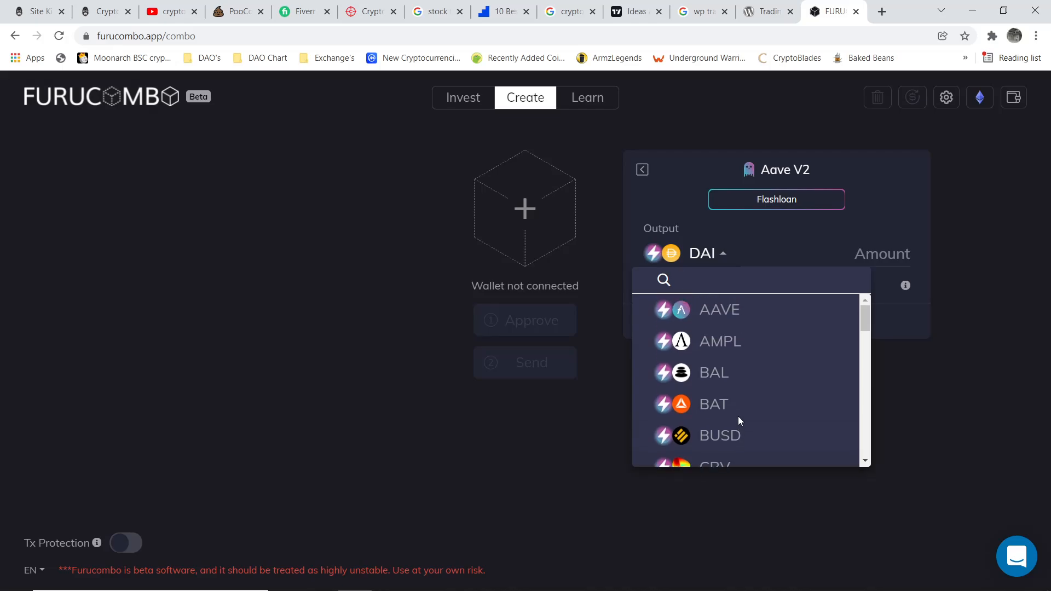
pyautogui.scroll(-3, 762, 398)
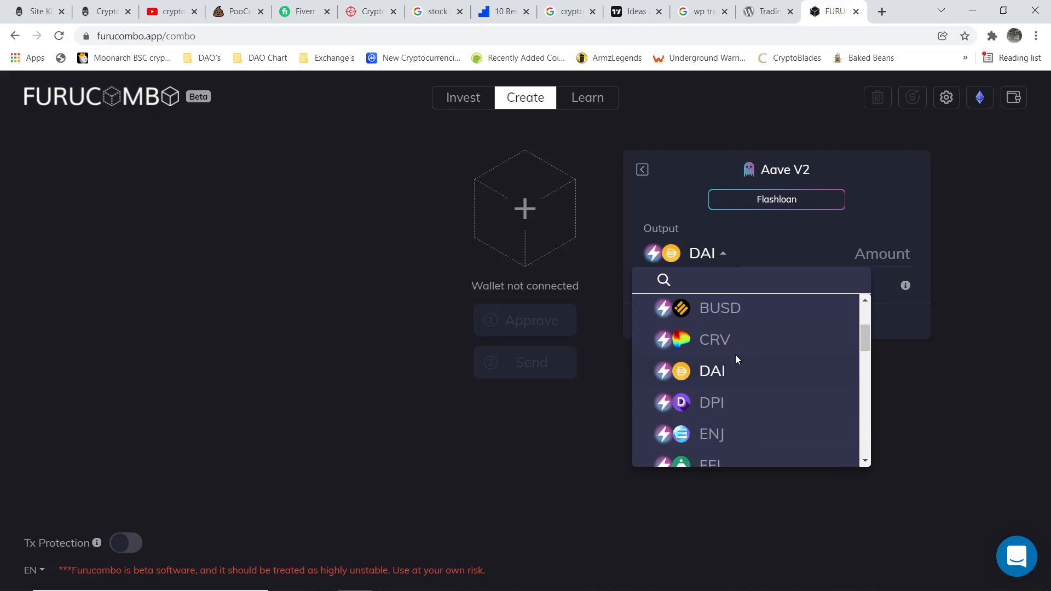
pyautogui.scroll(2, 736, 359)
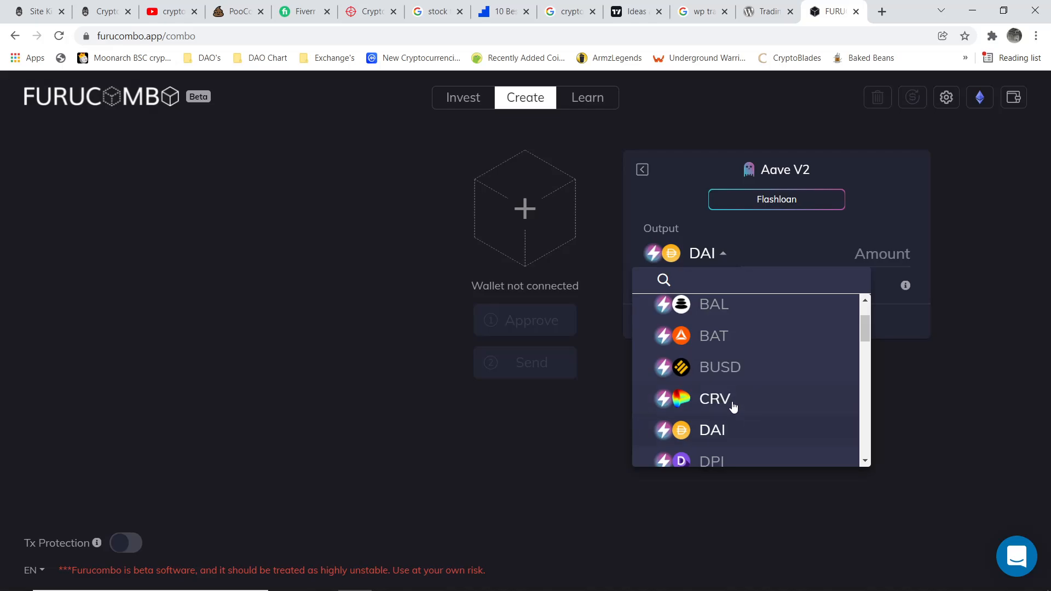
pyautogui.scroll(-3, 732, 393)
pyautogui.scroll(2, 722, 335)
pyautogui.click(719, 370)
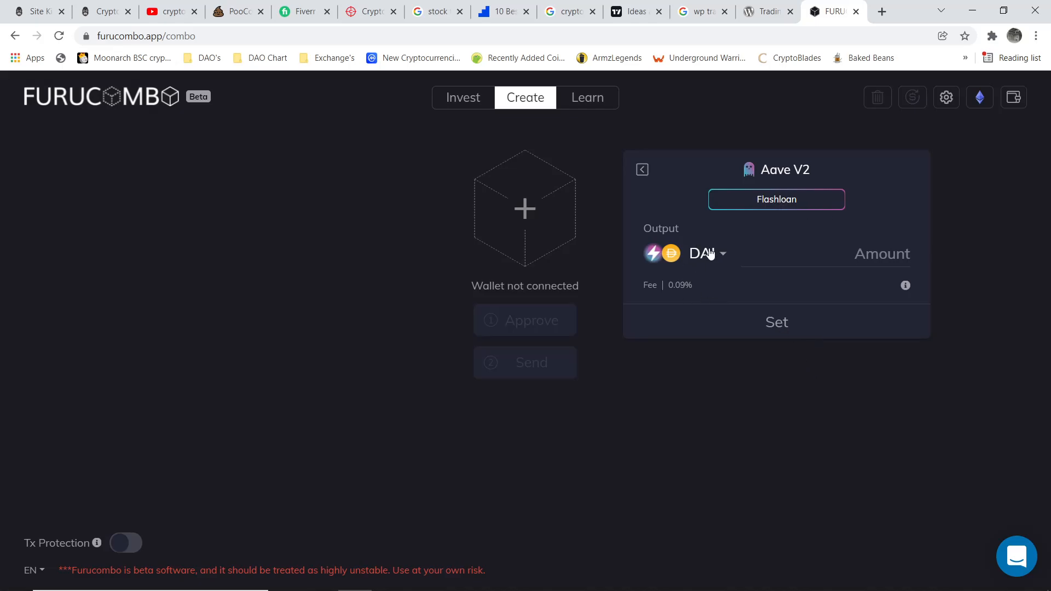
pyautogui.click(523, 216)
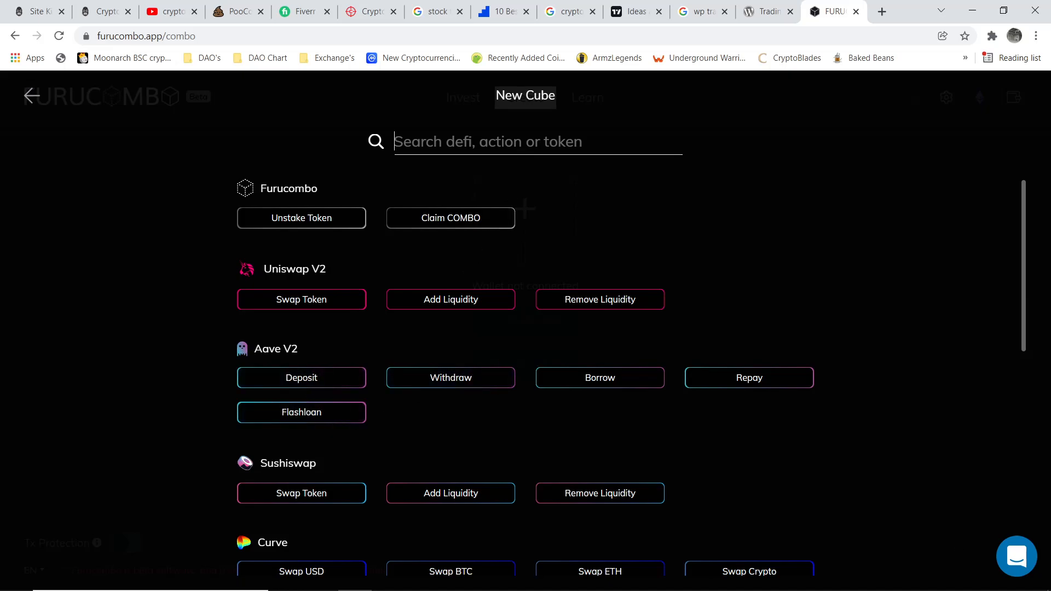
pyautogui.click(33, 98)
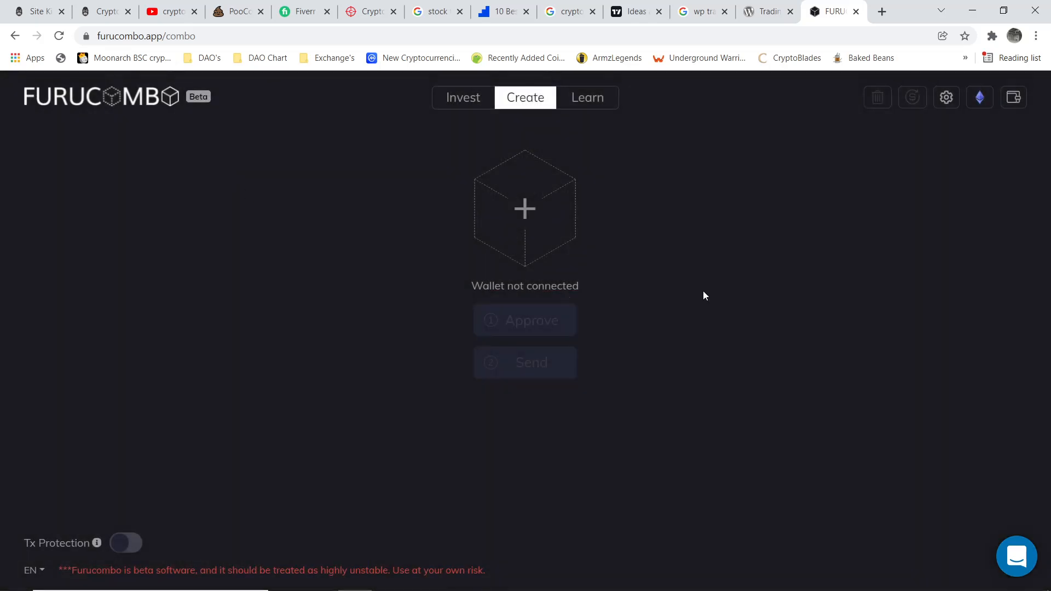
# - Add an Aave V2 Flashloan cube for 1000 DAI to the combo
pyautogui.click(525, 208)
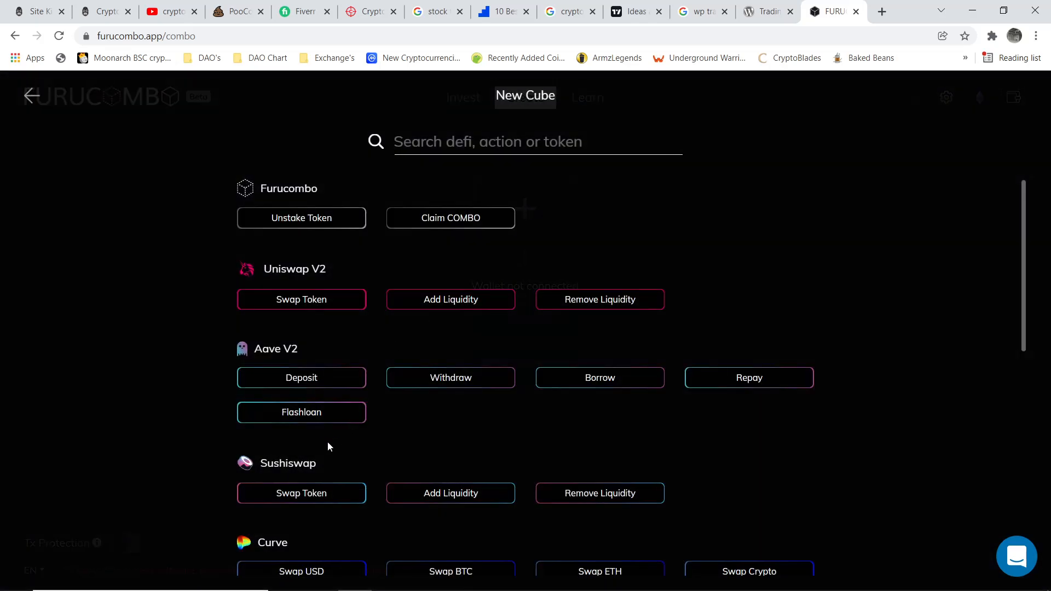
pyautogui.click(321, 414)
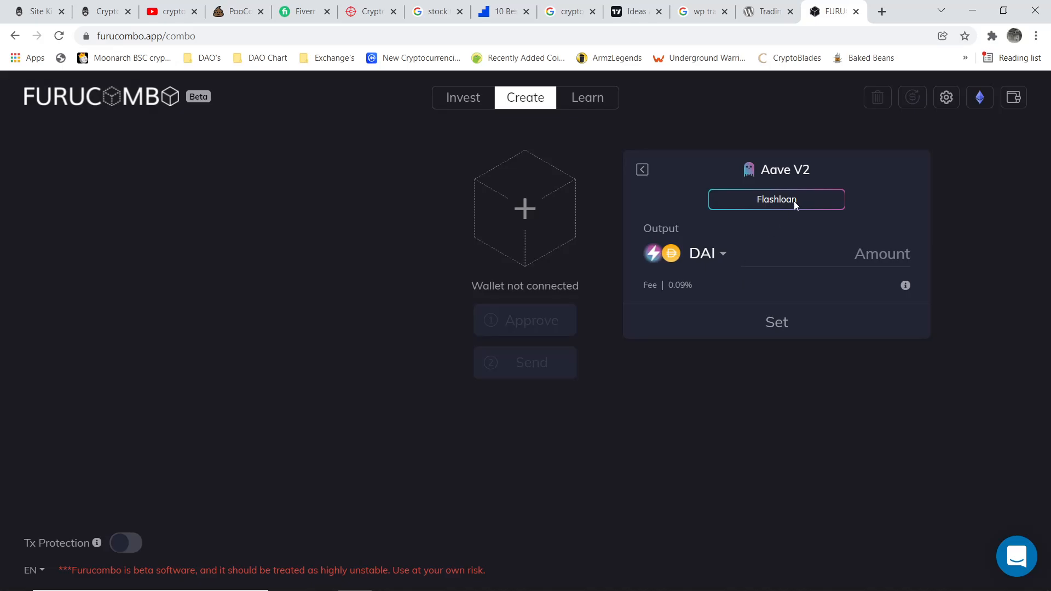
pyautogui.click(829, 260)
pyautogui.write('1000')
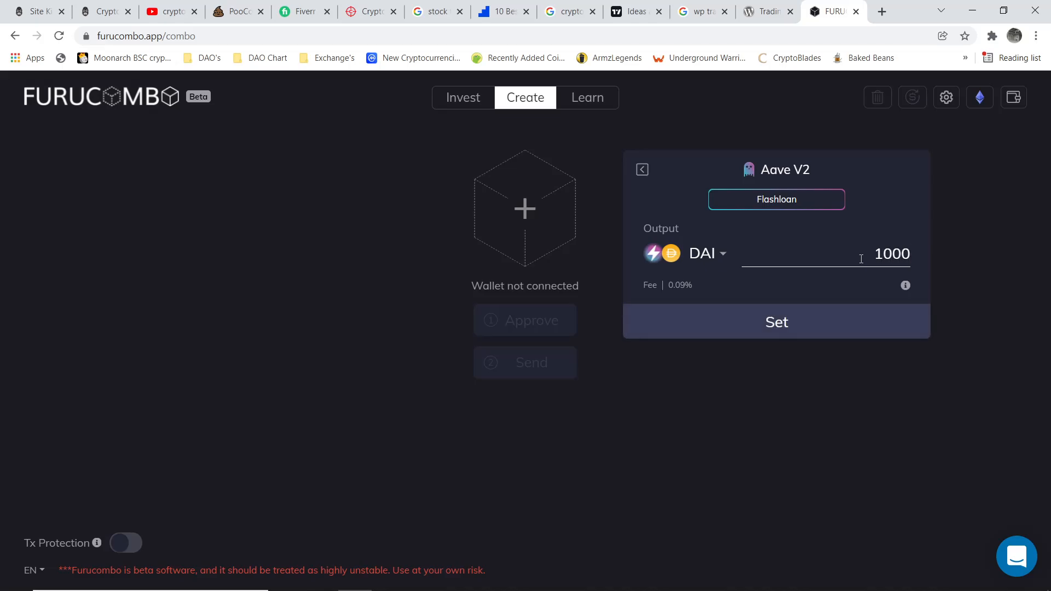
pyautogui.click(786, 339)
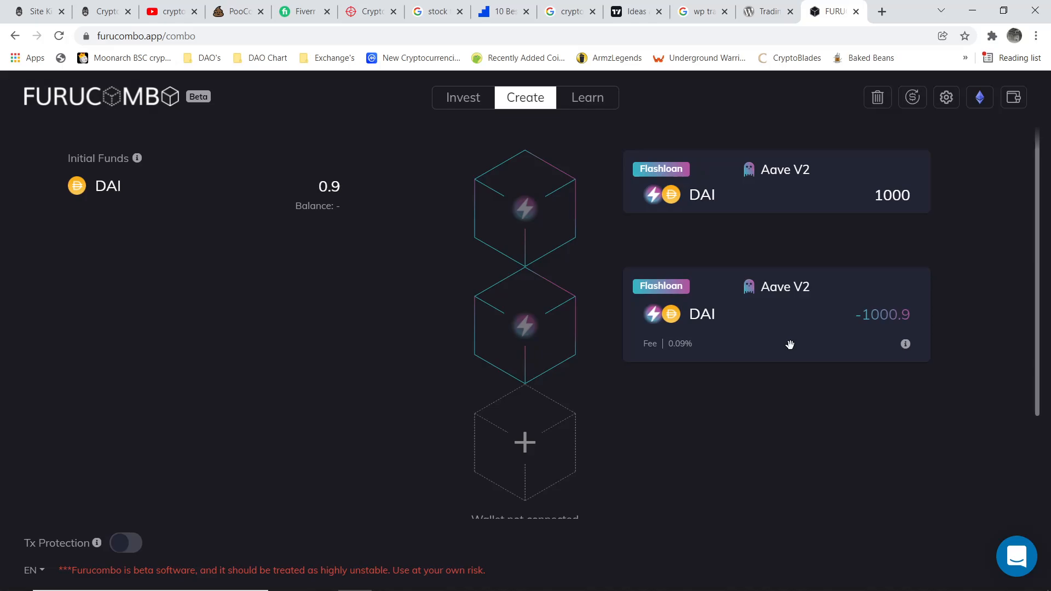
pyautogui.moveTo(682, 155)
pyautogui.click(525, 444)
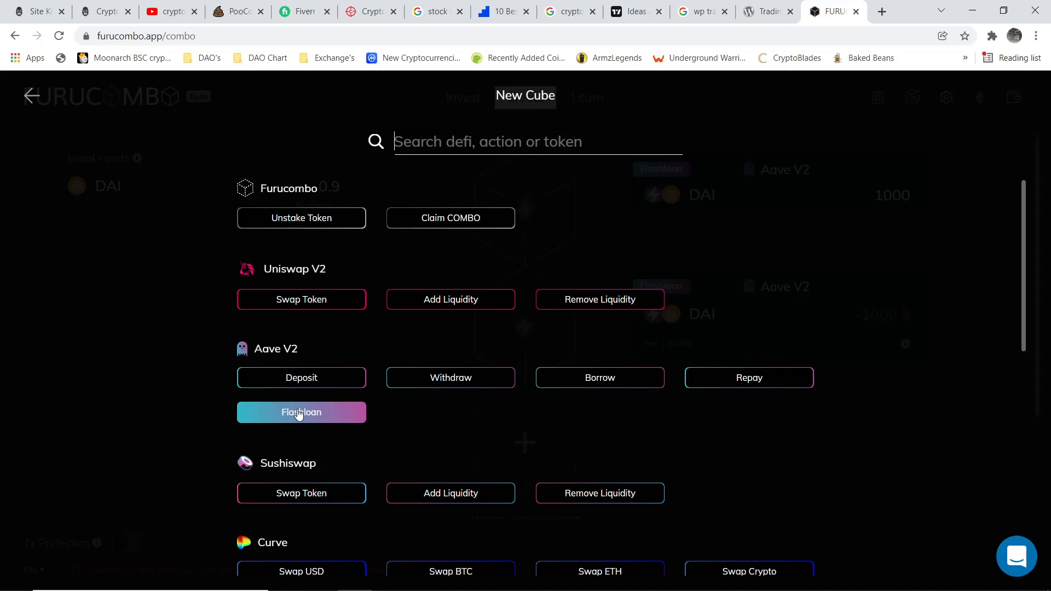
pyautogui.click(295, 301)
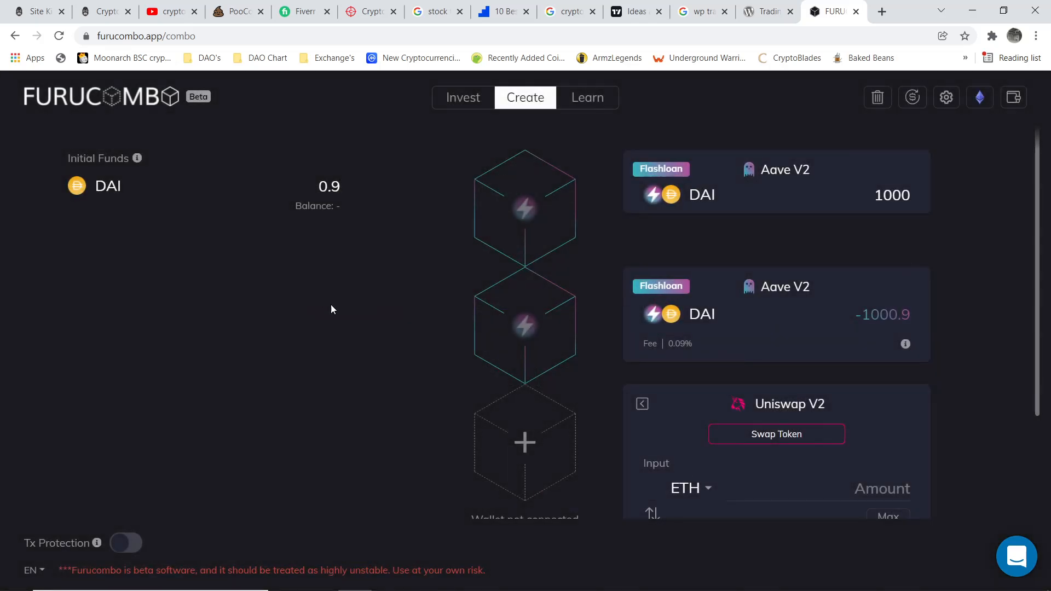
pyautogui.click(708, 492)
pyautogui.click(611, 466)
pyautogui.click(526, 442)
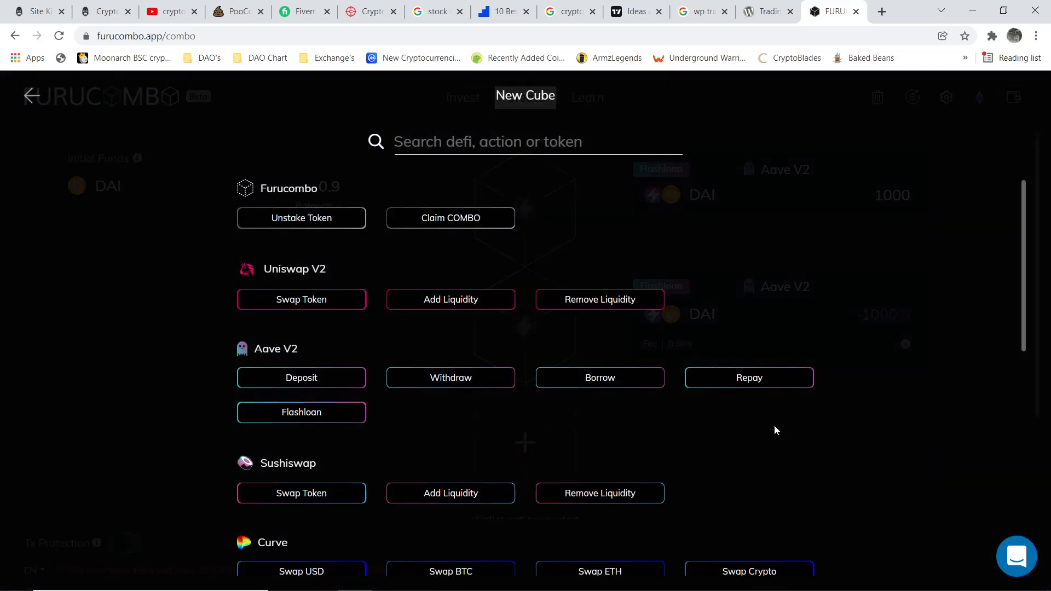
pyautogui.click(30, 96)
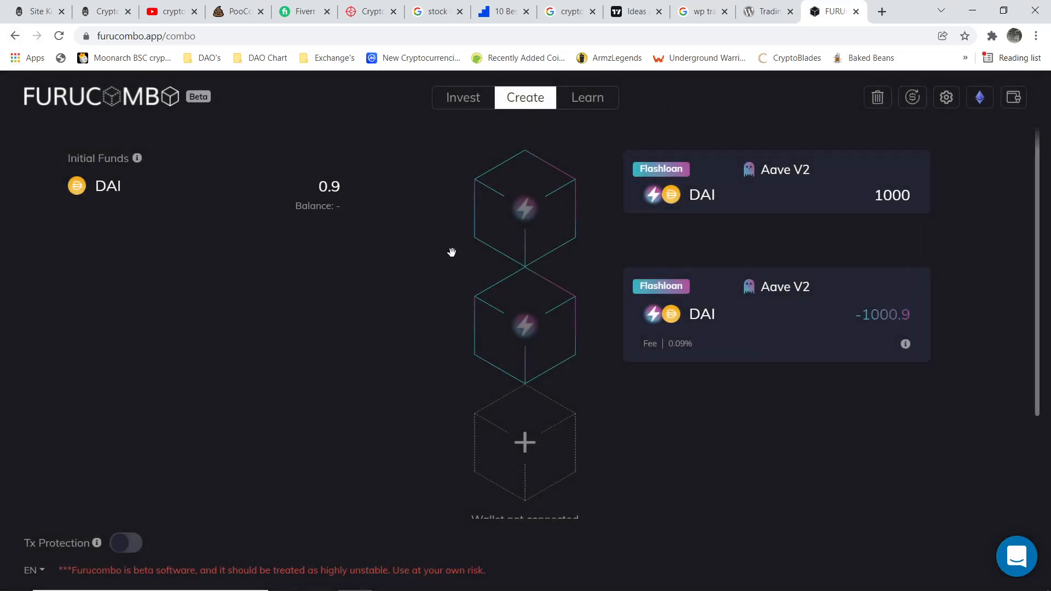
# - Start a Uniswap V2 Swap Token cube after the flashloan cubes, with DAI as its input token
pyautogui.click(530, 431)
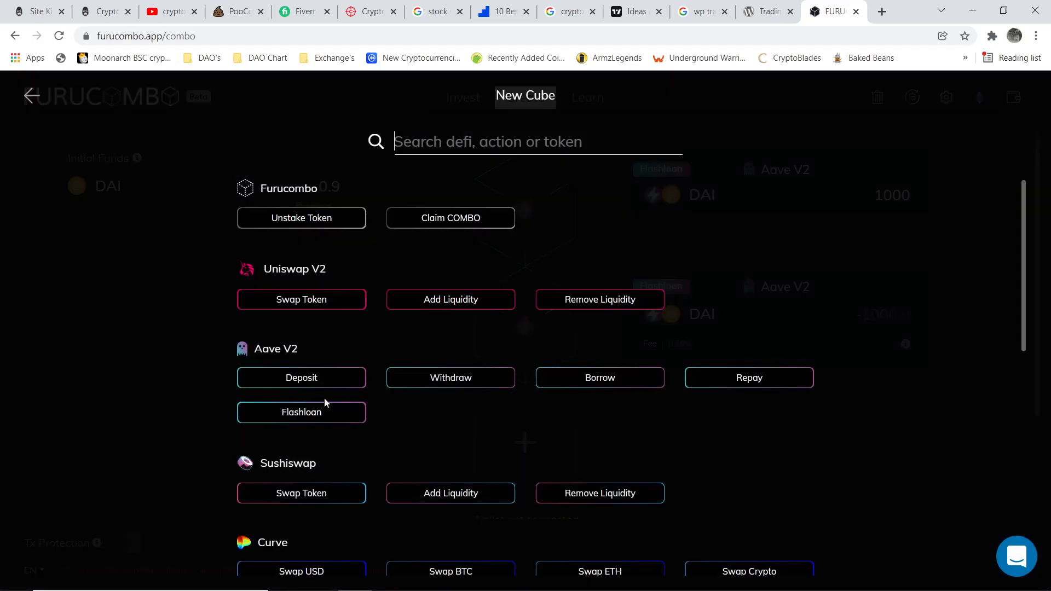
pyautogui.click(302, 299)
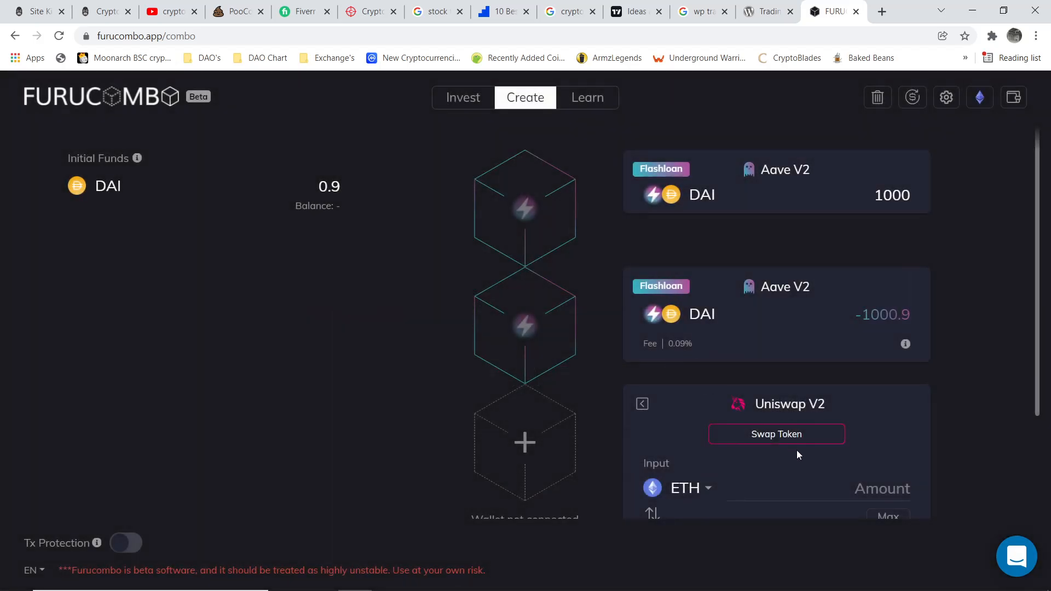
pyautogui.click(705, 498)
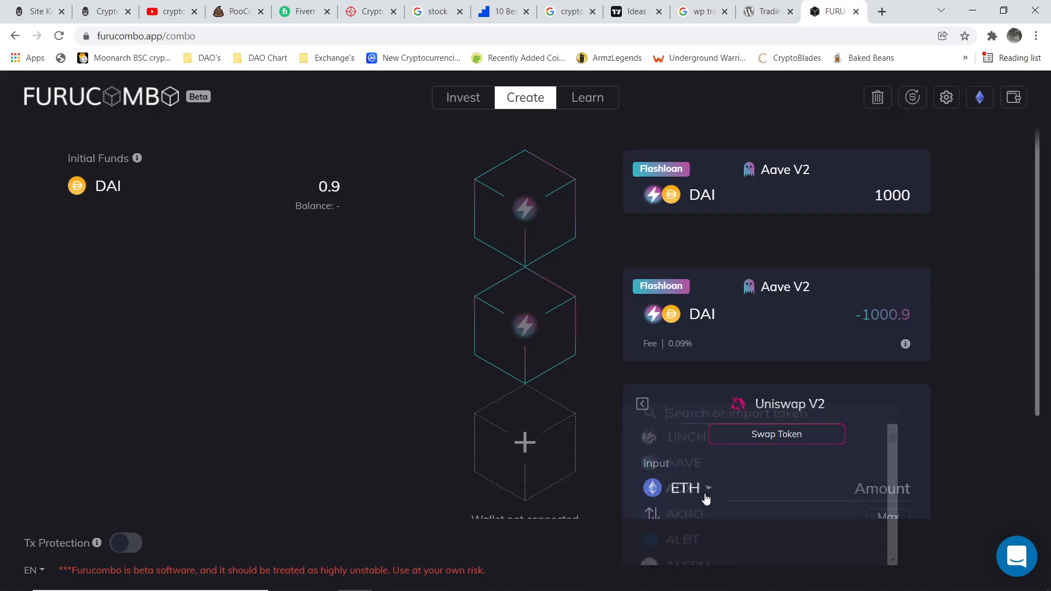
pyautogui.write('dai')
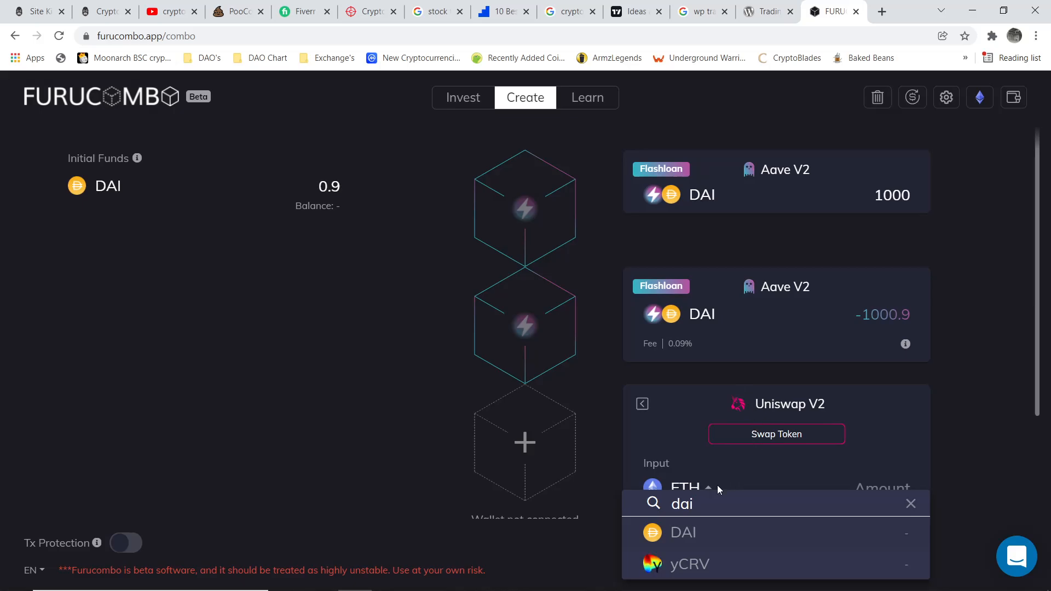
pyautogui.click(694, 531)
# - Choose ETH as the output token of the Uniswap V2 swap
pyautogui.scroll(-2, 926, 431)
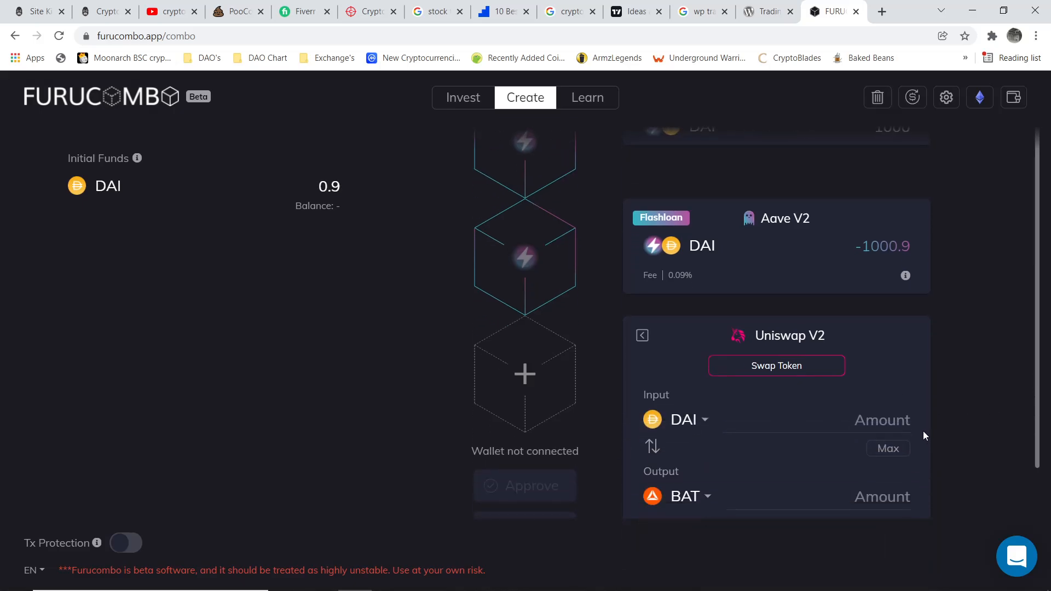
pyautogui.click(708, 433)
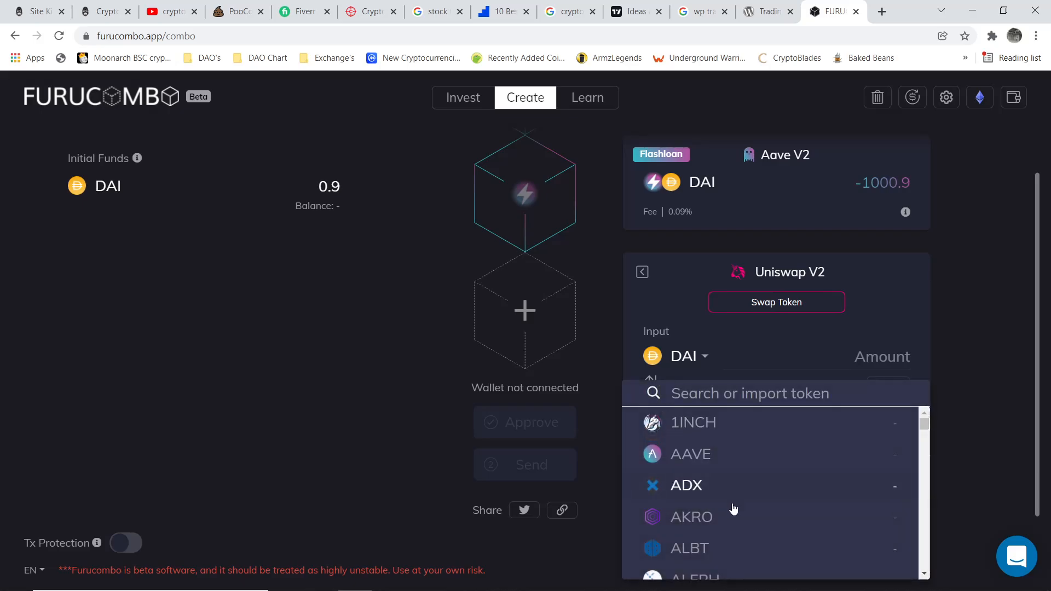
pyautogui.scroll(-5, 733, 509)
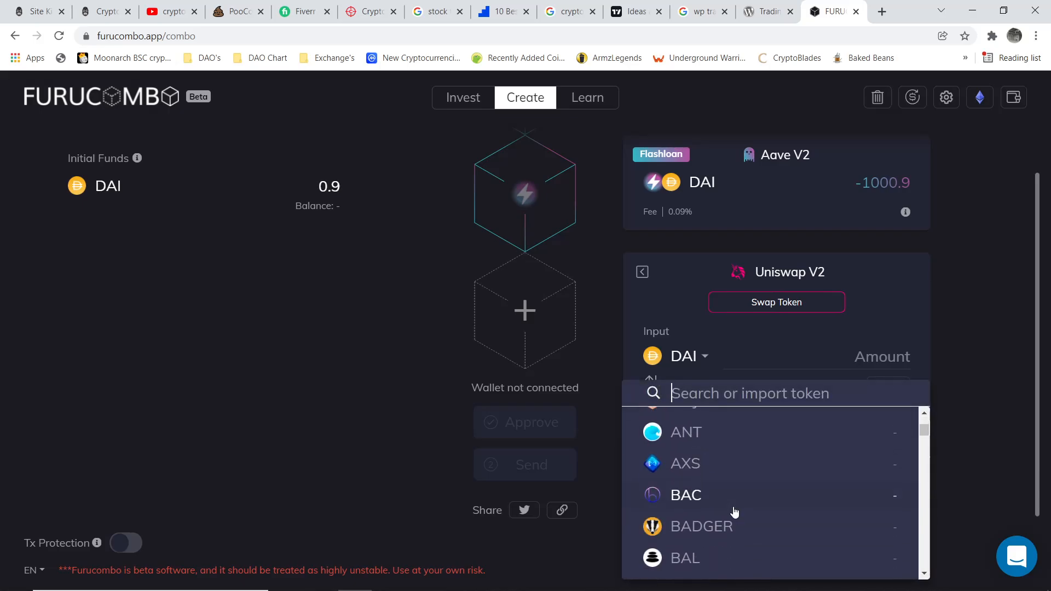
pyautogui.scroll(-2, 733, 510)
pyautogui.scroll(-2, 728, 512)
pyautogui.scroll(-2, 726, 509)
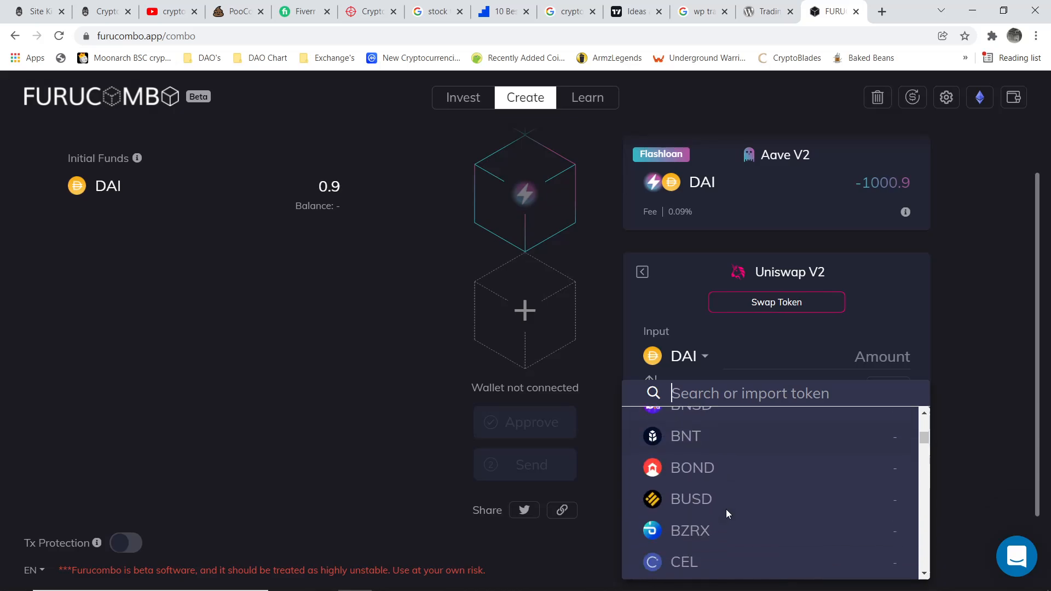
pyautogui.scroll(-4, 724, 510)
pyautogui.scroll(-6, 721, 510)
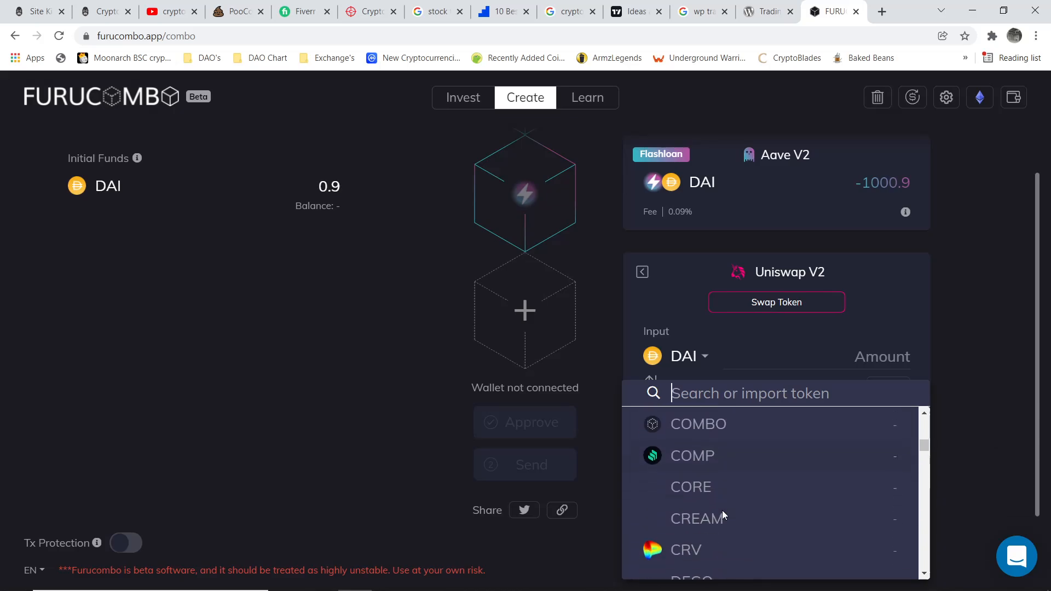
pyautogui.scroll(-3, 721, 510)
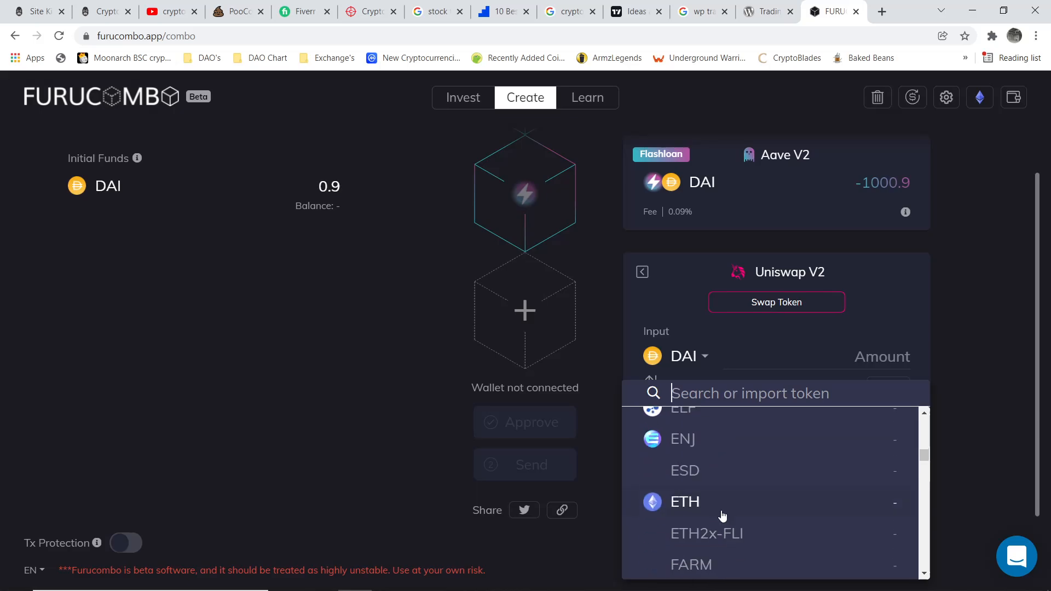
pyautogui.click(693, 506)
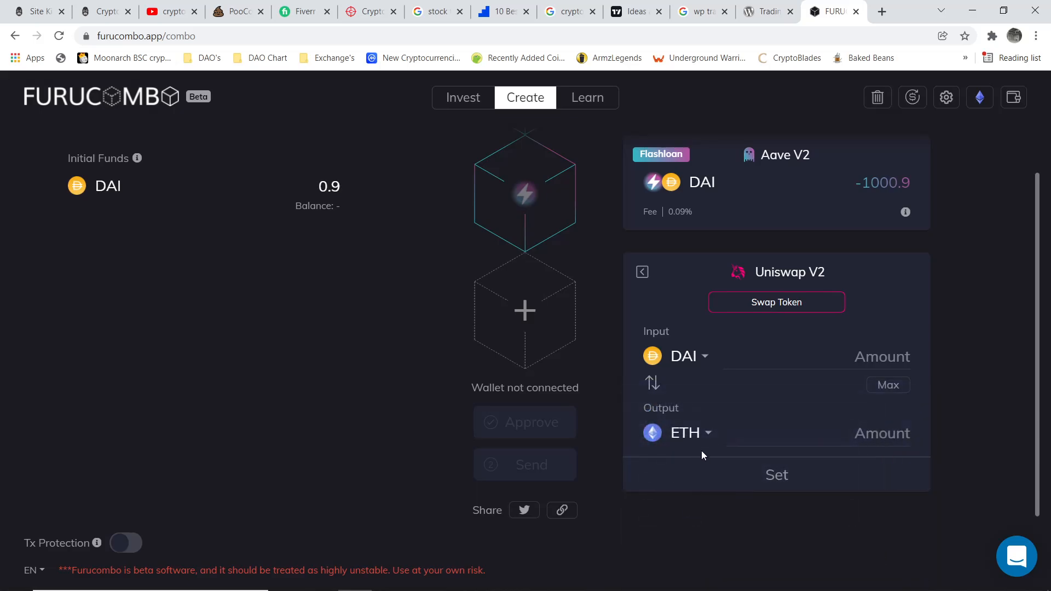
# - Add the Uniswap V2 swap with an input of 10000 DAI and place its cube between the flashloan's borrow and repay cubes
pyautogui.click(883, 355)
pyautogui.write('10000')
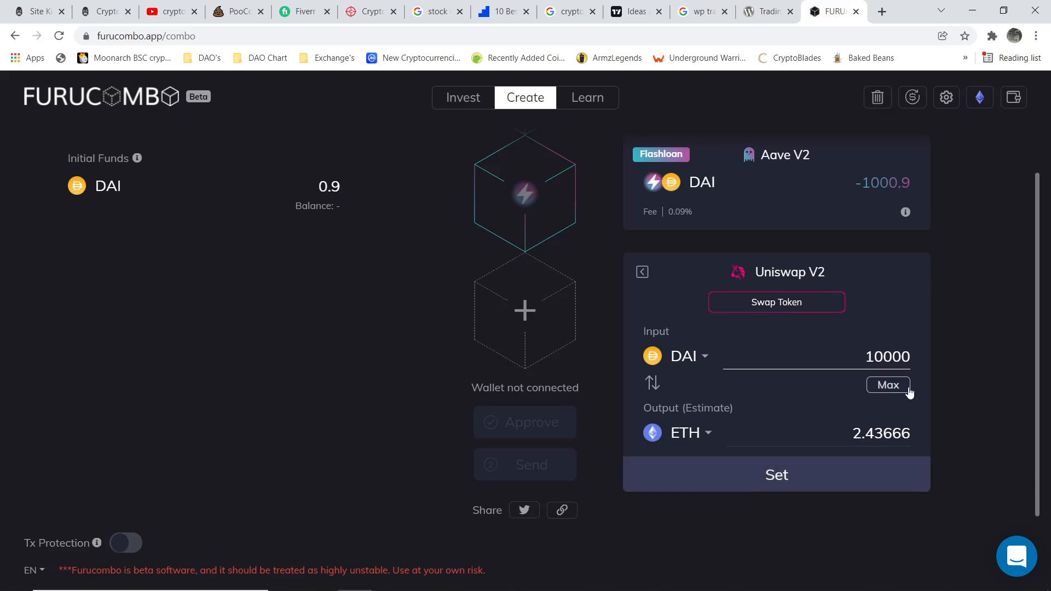
pyautogui.click(779, 474)
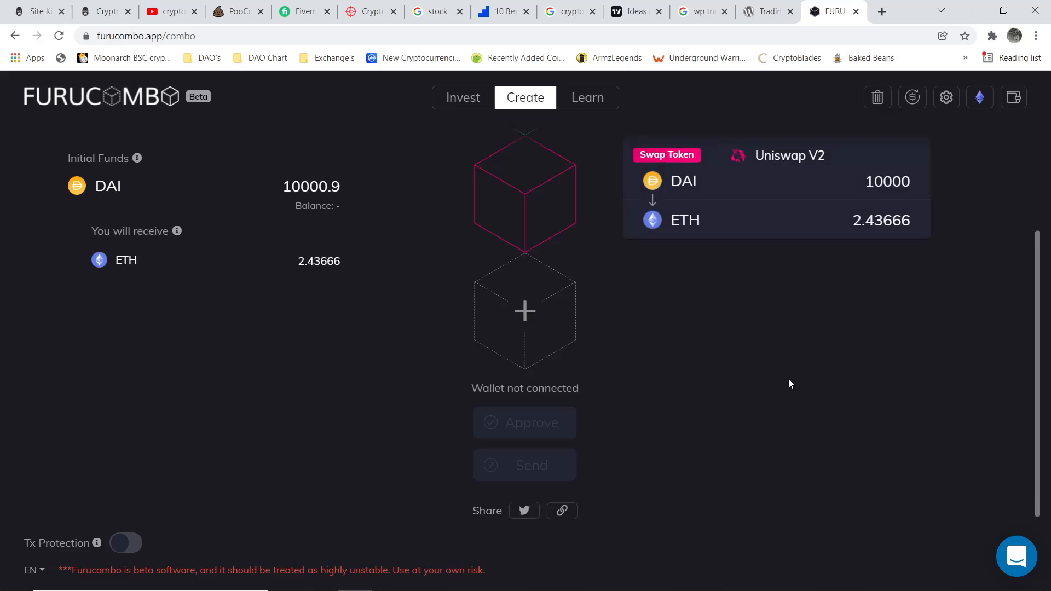
pyautogui.scroll(5, 788, 383)
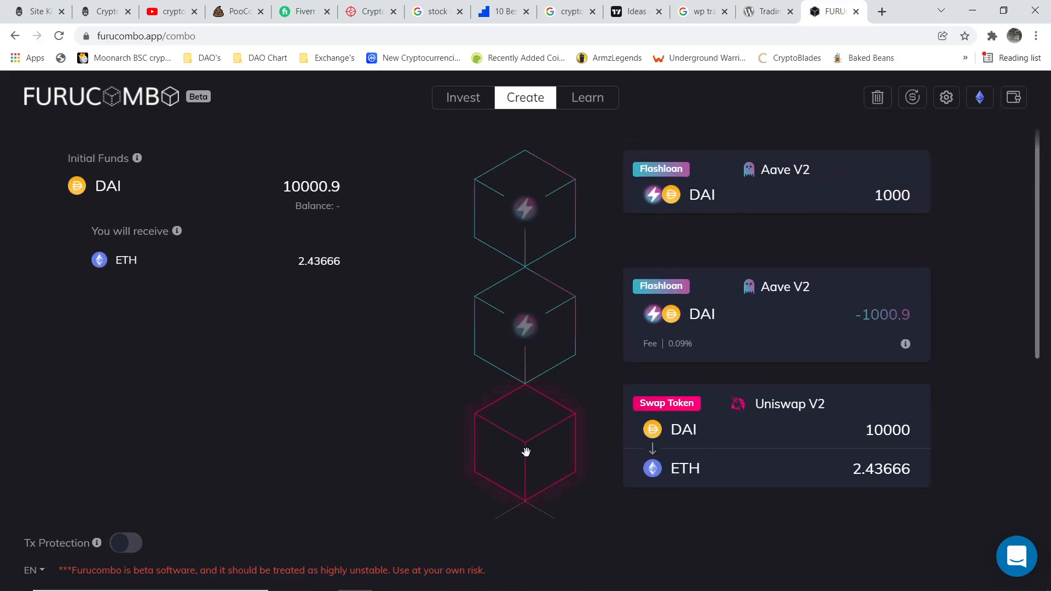
pyautogui.moveTo(525, 452); pyautogui.dragTo(535, 310)
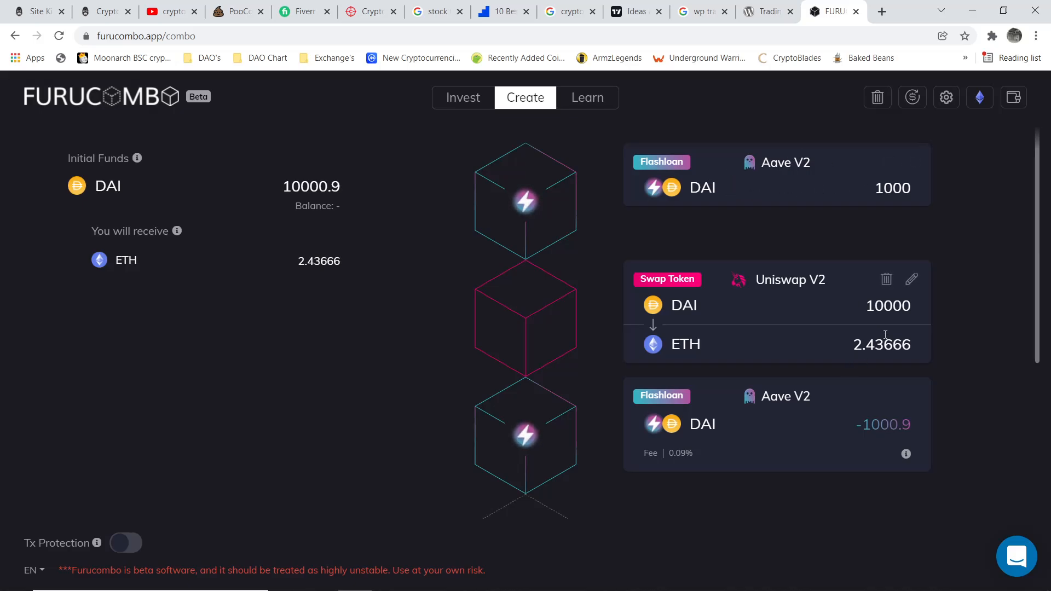
# - Set the Uniswap V2 swap's input amount to 1000 DAI
pyautogui.click(910, 280)
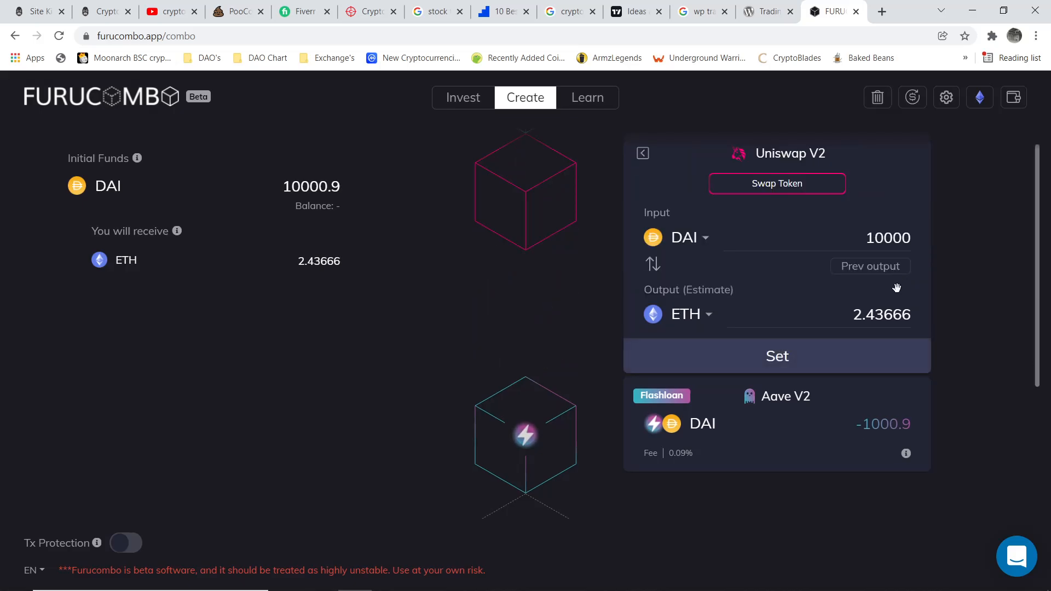
pyautogui.click(879, 239)
pyautogui.press('BackSpace')
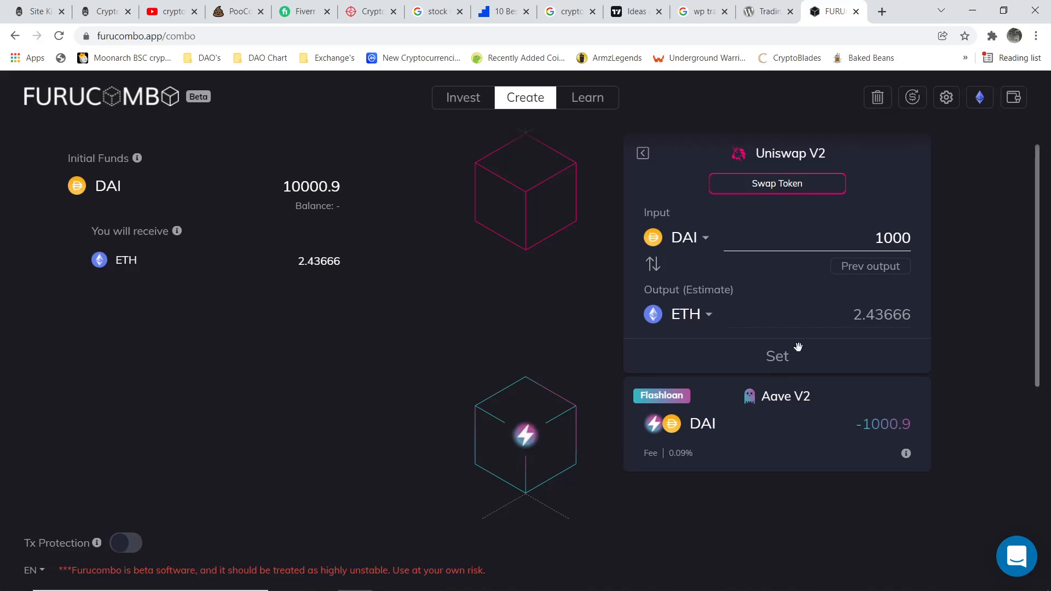
pyautogui.click(778, 356)
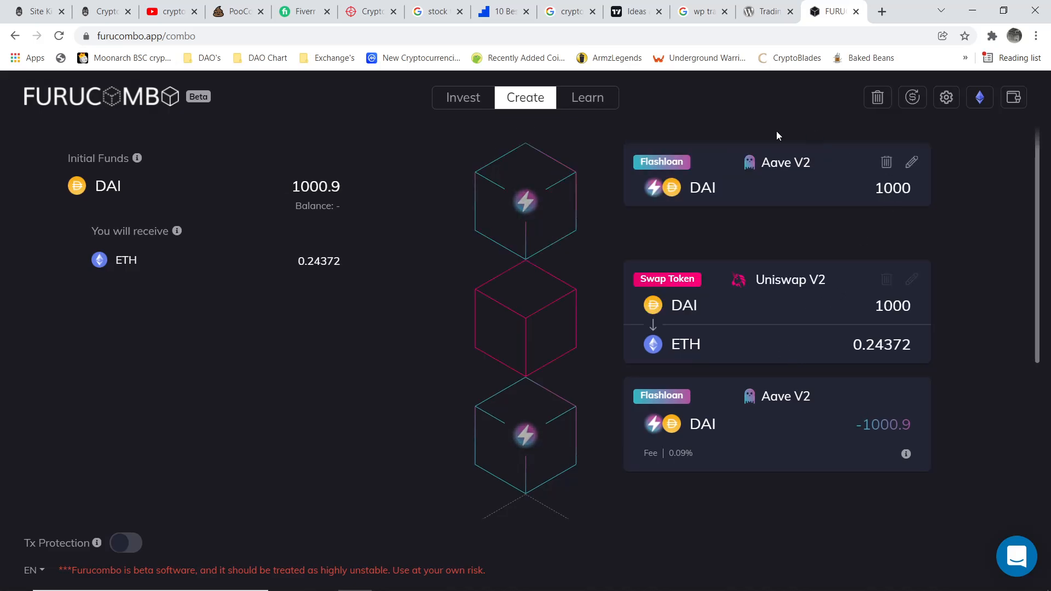
# - Start a 1inch Swap Token cube at the end of the combo
pyautogui.scroll(-2, 810, 309)
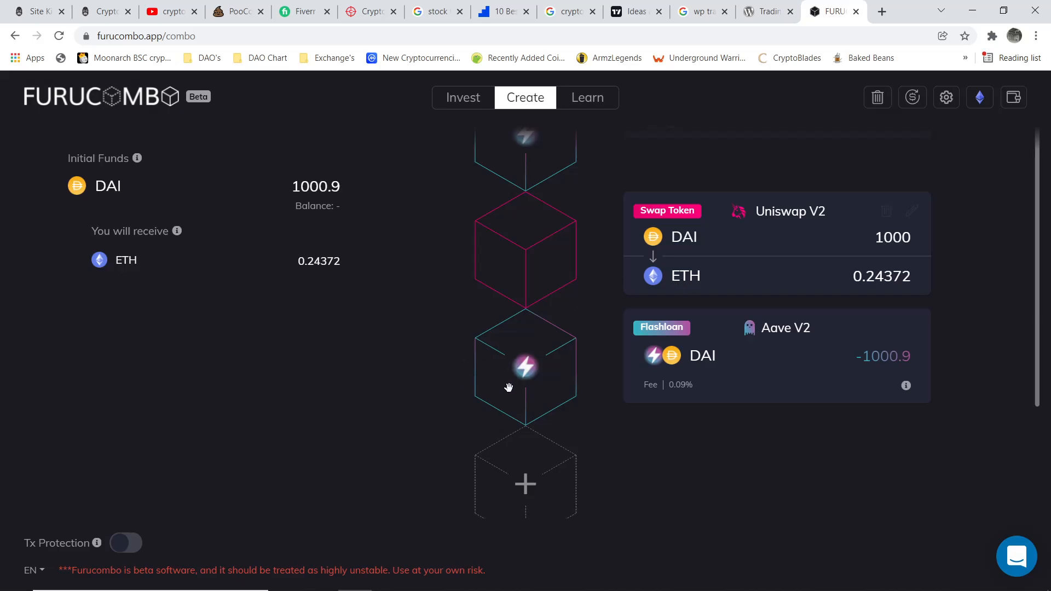
pyautogui.click(526, 481)
pyautogui.scroll(-4, 299, 411)
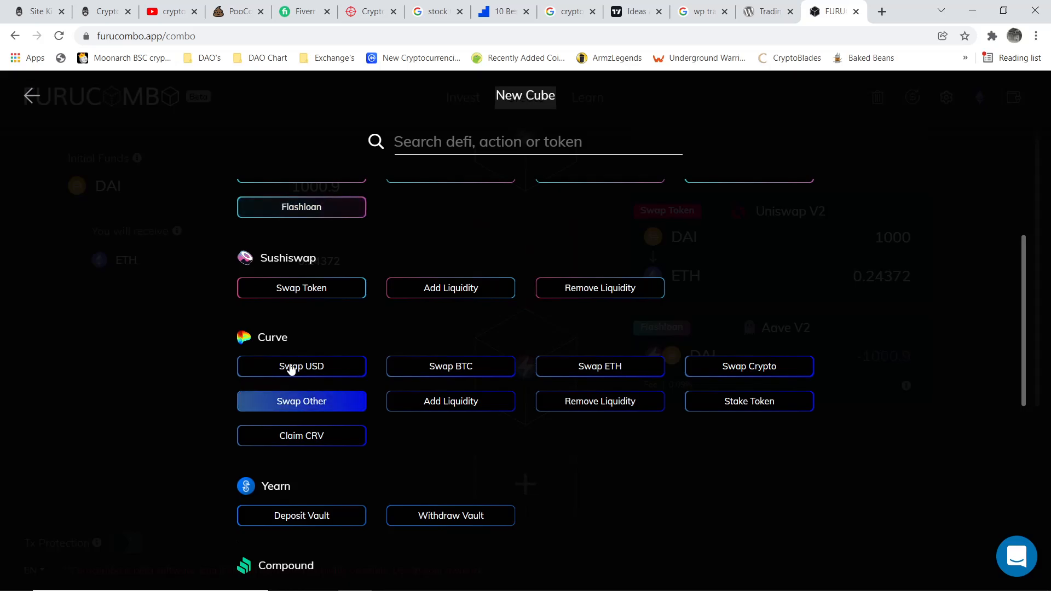
pyautogui.scroll(-3, 290, 333)
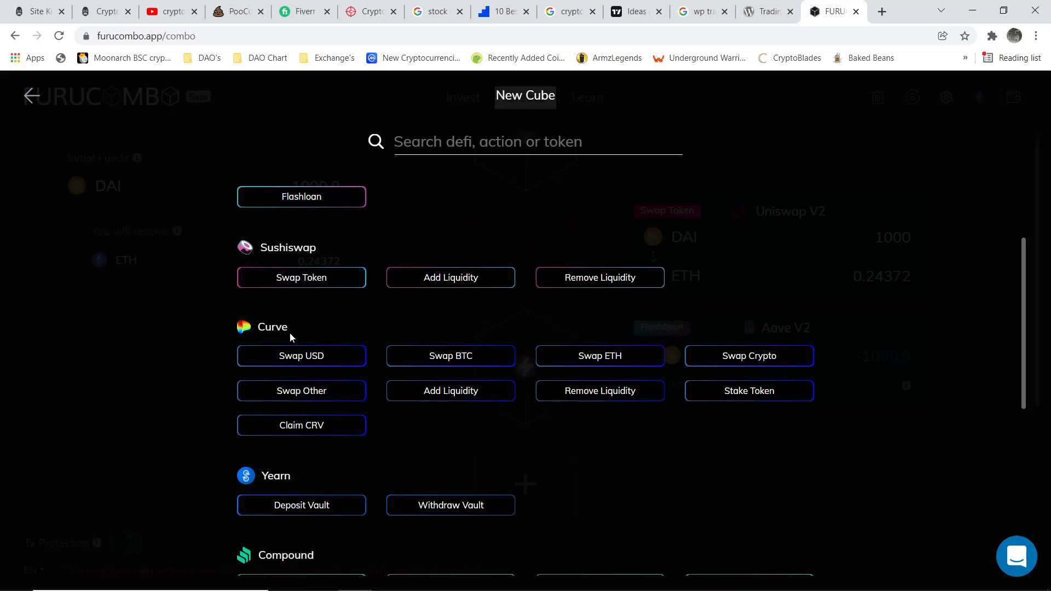
pyautogui.scroll(-6, 298, 332)
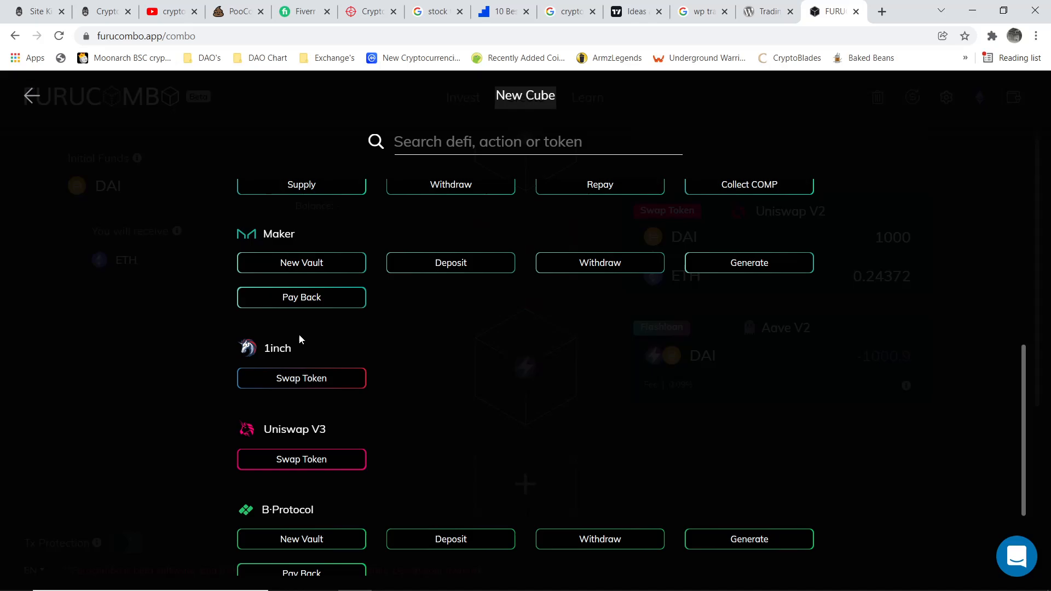
pyautogui.click(296, 379)
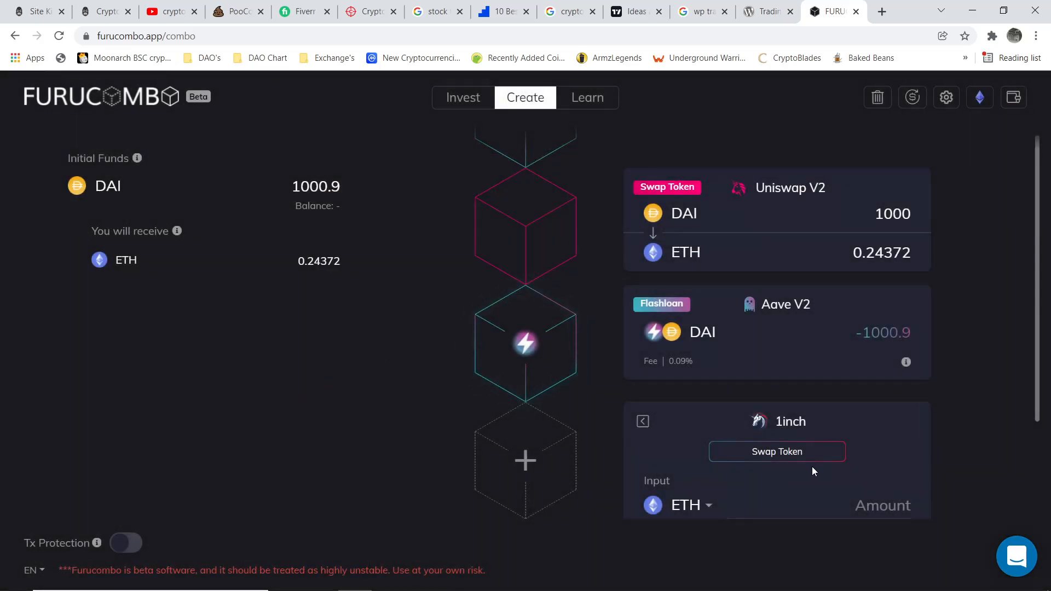
# - Copy the Uniswap V2 swap's ETH output, 0.24372, into the 1inch swap as its ETH input amount
pyautogui.scroll(-3, 815, 464)
pyautogui.scroll(3, 774, 448)
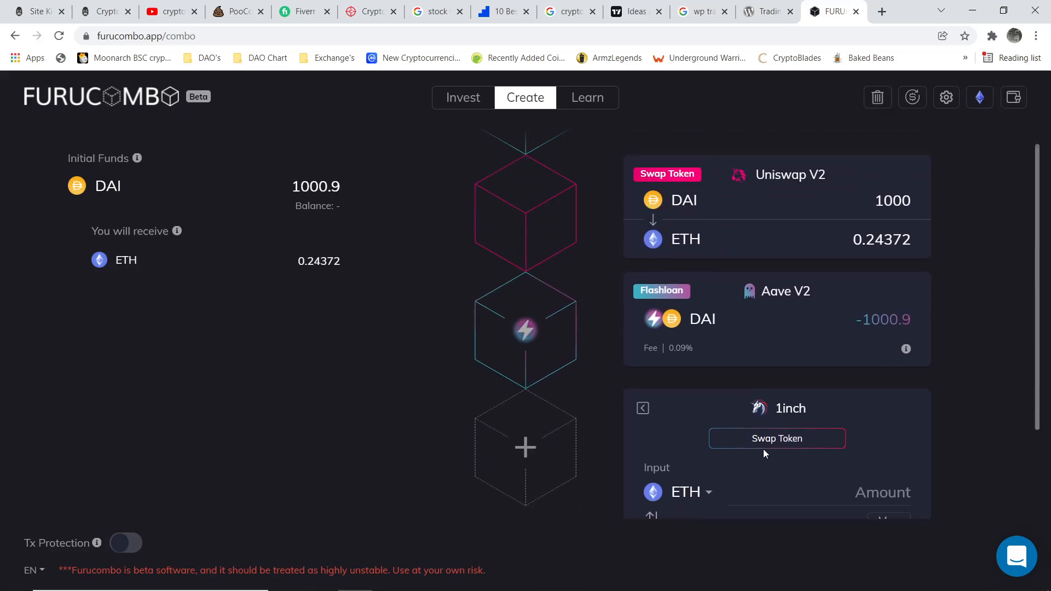
pyautogui.scroll(-3, 749, 464)
pyautogui.scroll(3, 733, 289)
pyautogui.scroll(-3, 712, 307)
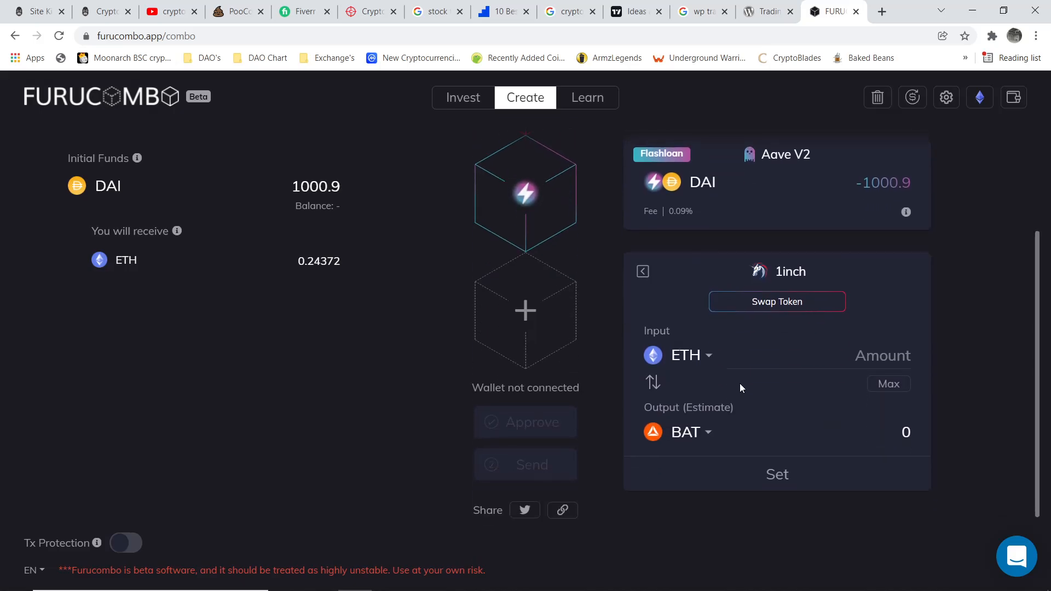
pyautogui.scroll(4, 925, 228)
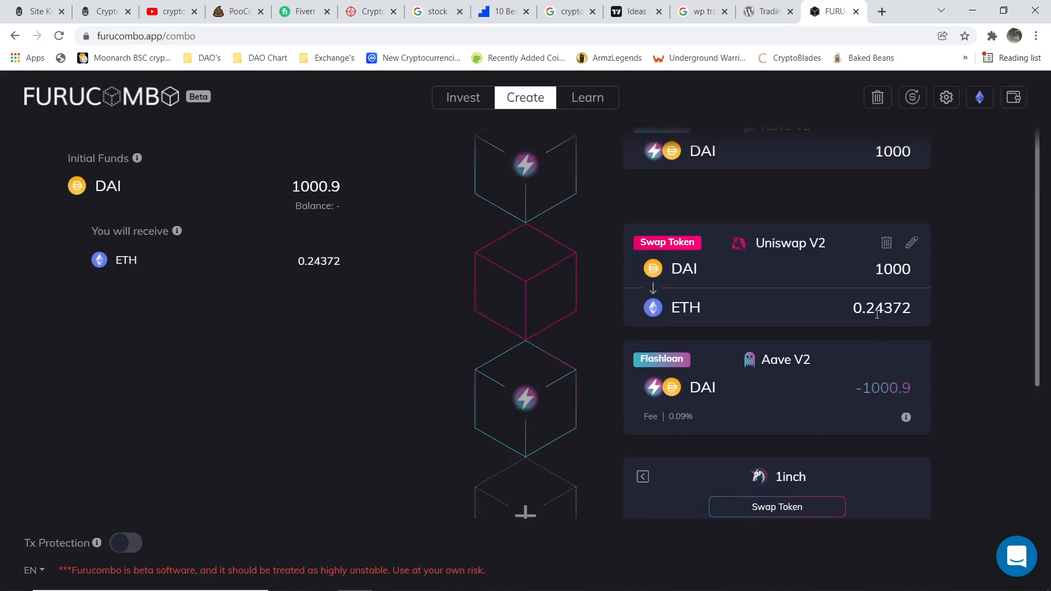
pyautogui.doubleClick(873, 312)
pyautogui.rightClick(873, 313)
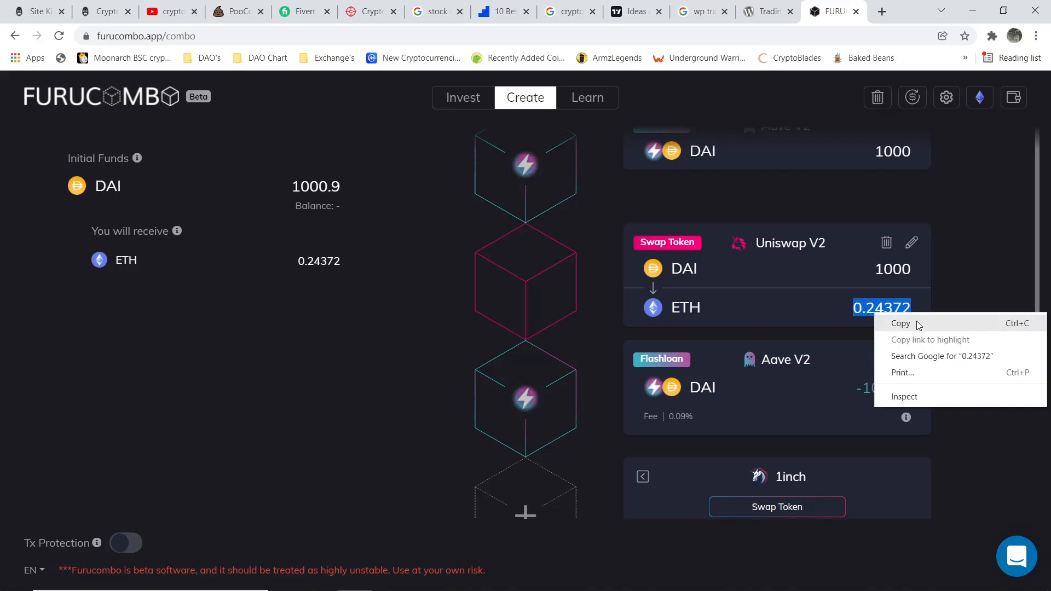
pyautogui.click(918, 327)
pyautogui.scroll(-1, 894, 382)
pyautogui.scroll(-3, 894, 381)
pyautogui.click(888, 357)
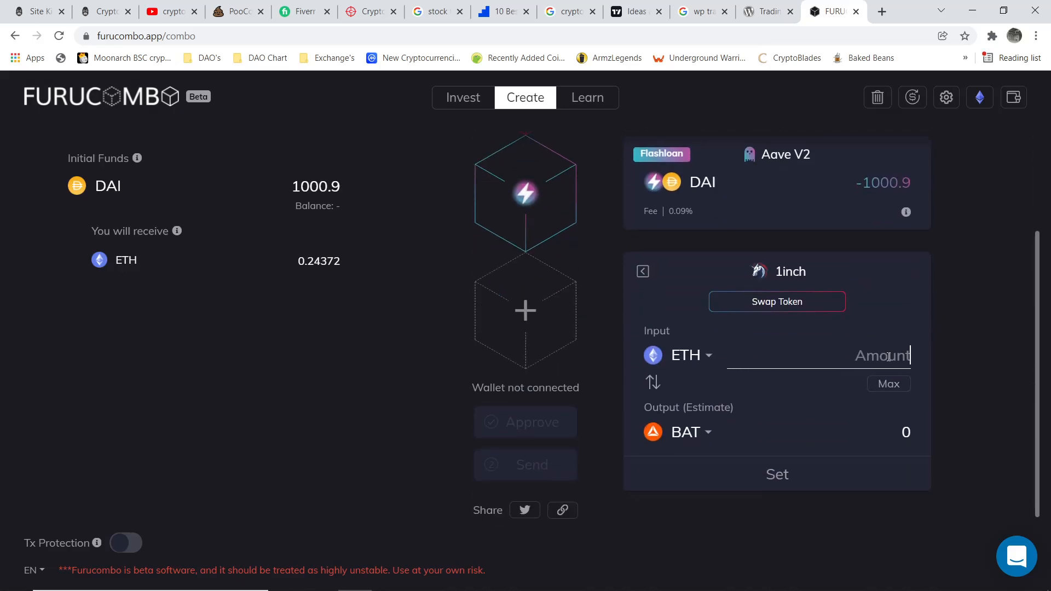
pyautogui.rightClick(888, 356)
pyautogui.click(911, 461)
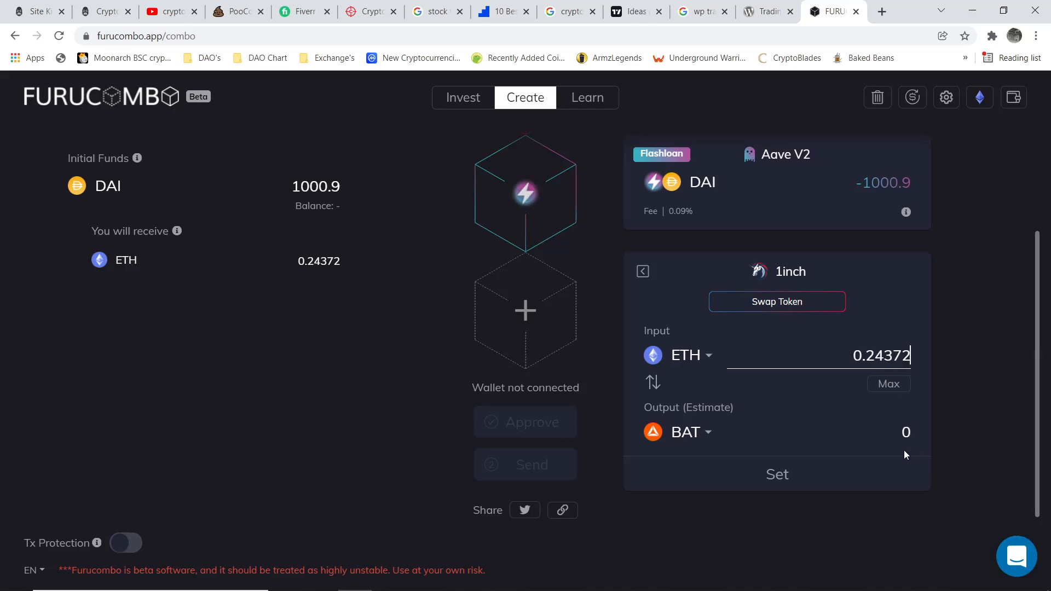
# - Choose DAI as the 1inch swap's output token and add the cube to the combo
pyautogui.click(700, 433)
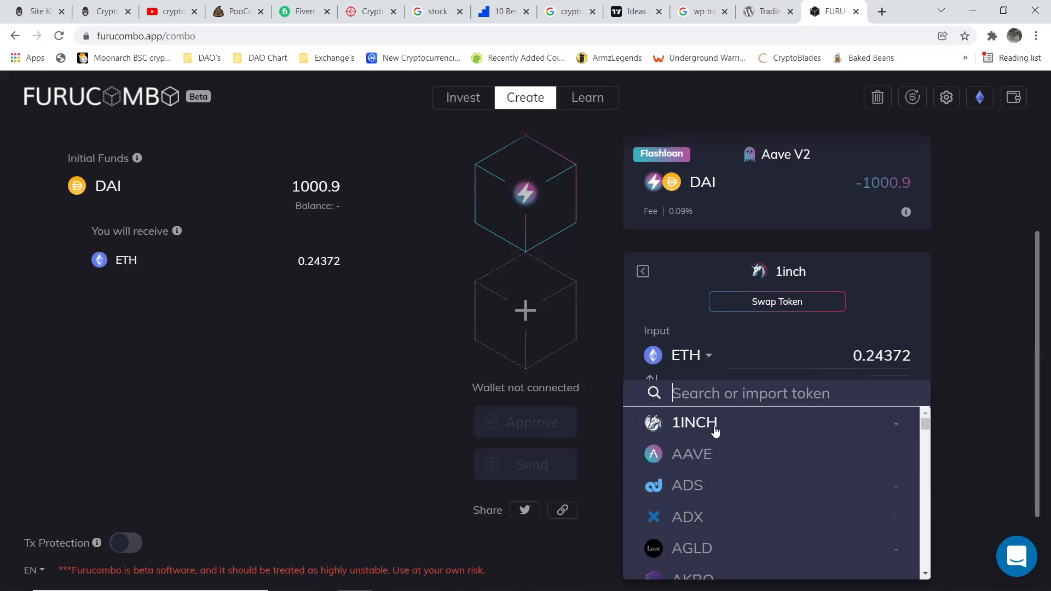
pyautogui.write('dai')
pyautogui.click(701, 469)
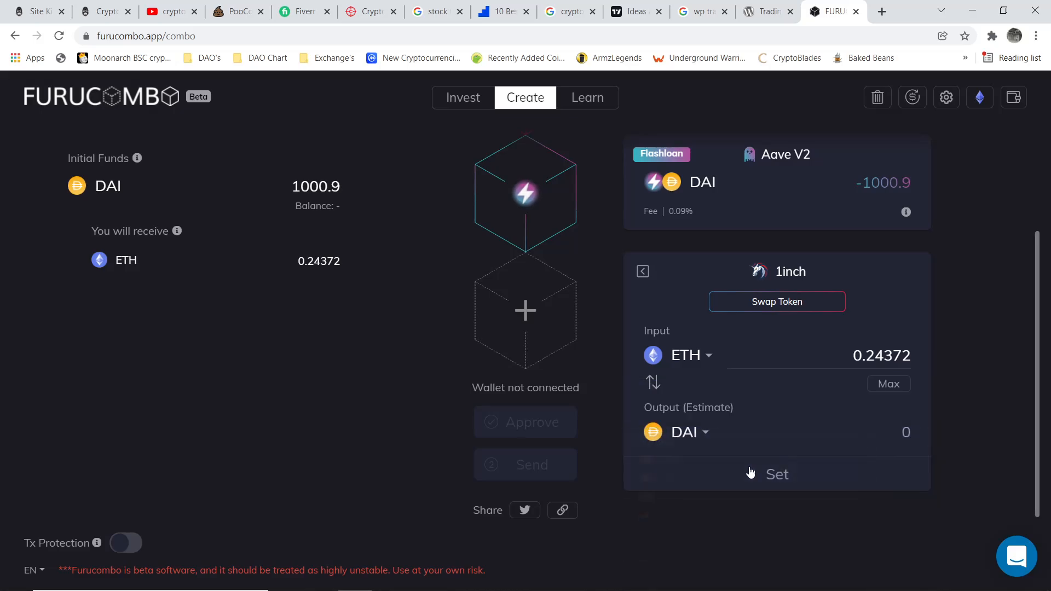
pyautogui.click(777, 474)
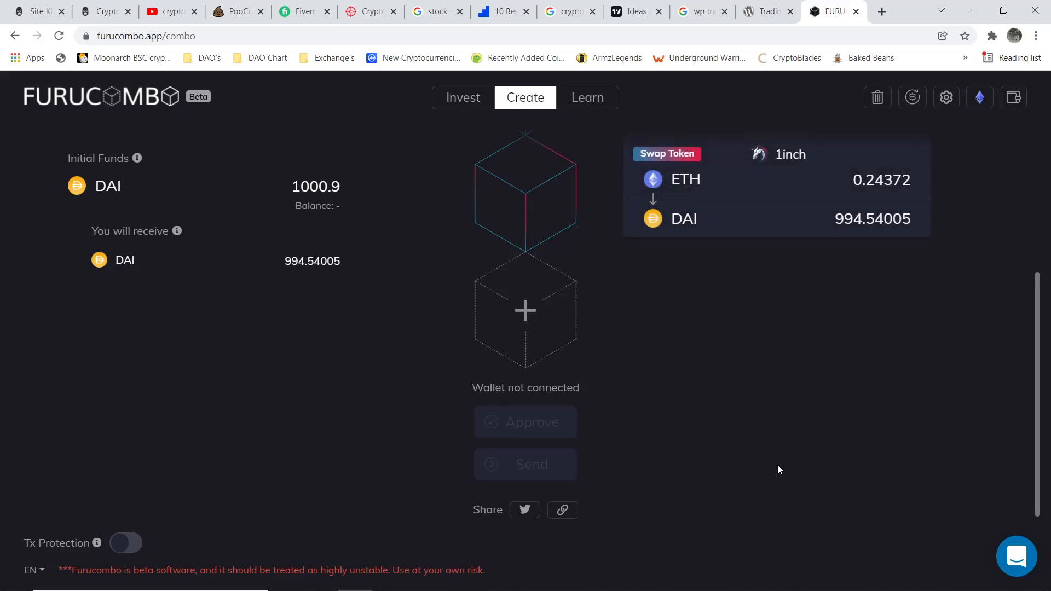
# - Move the 1inch swap cube between the Uniswap V2 swap and the Aave V2 flashloan repayment
pyautogui.scroll(4, 701, 307)
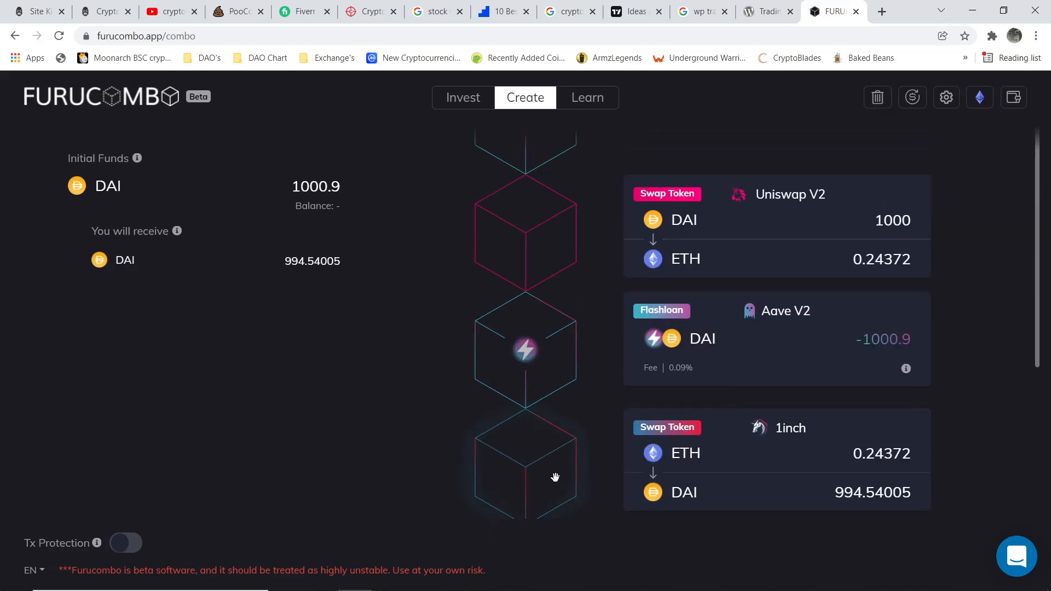
pyautogui.moveTo(556, 476); pyautogui.dragTo(572, 320)
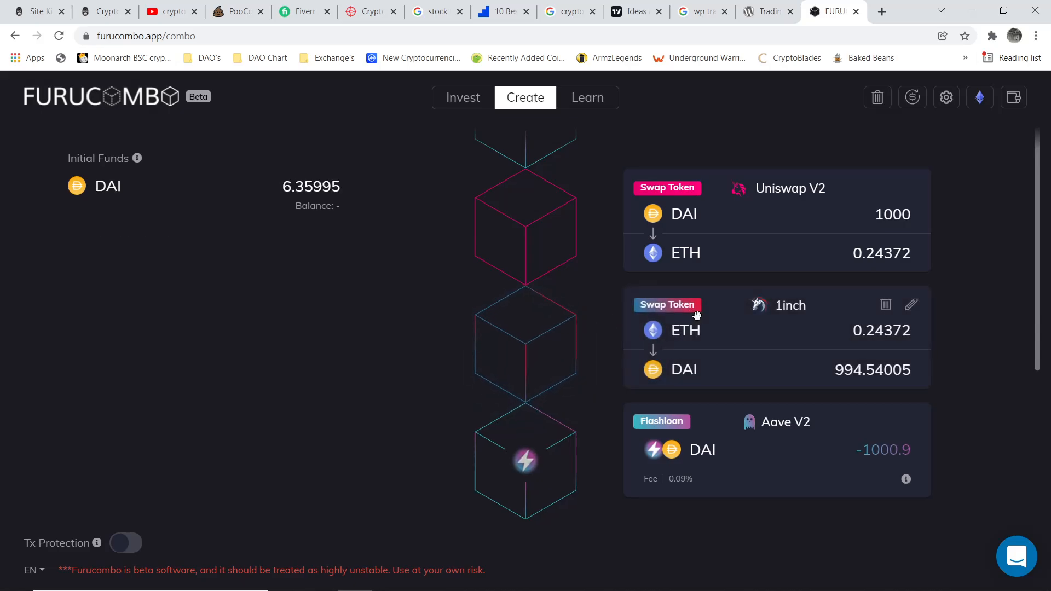
pyautogui.scroll(2, 692, 334)
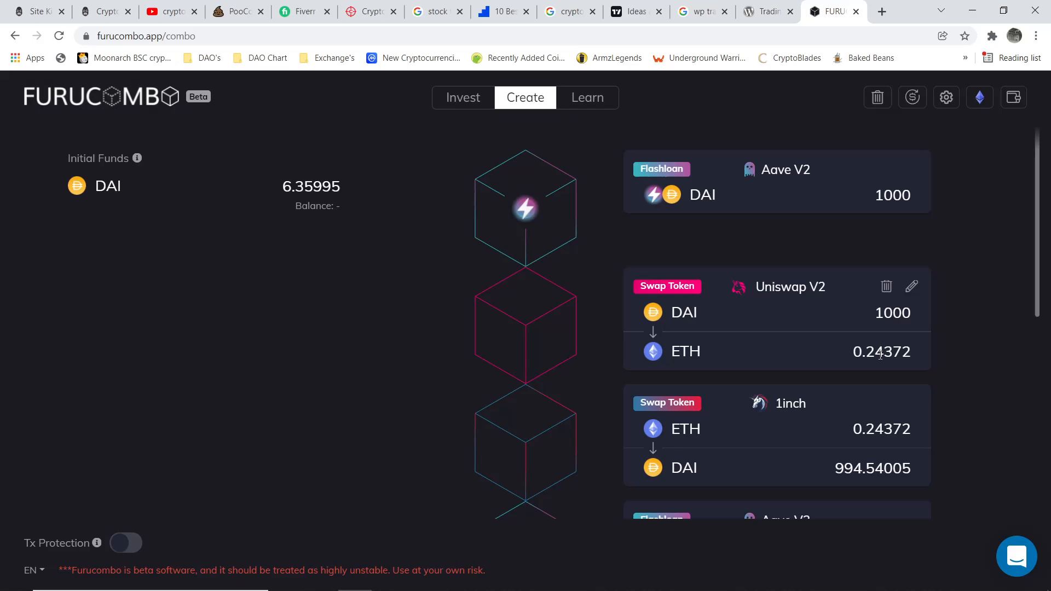
# - Compare the combo's required initial funds with the Uniswap V2 and 1inch swap amounts and the Aave V2 flashloan repayment and fee
pyautogui.scroll(-1, 887, 351)
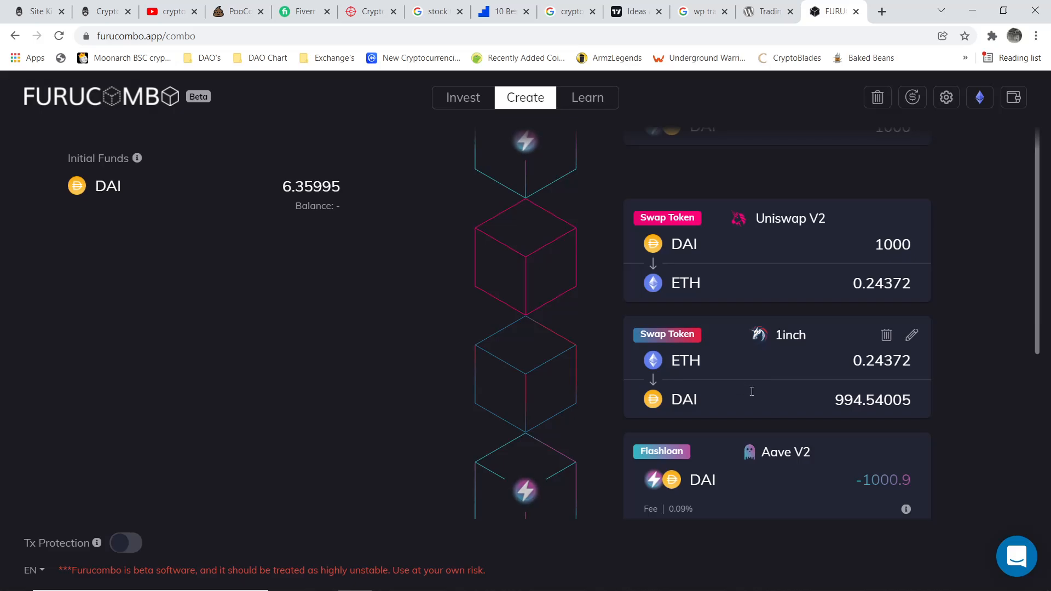
pyautogui.scroll(-1, 751, 391)
pyautogui.scroll(2, 772, 380)
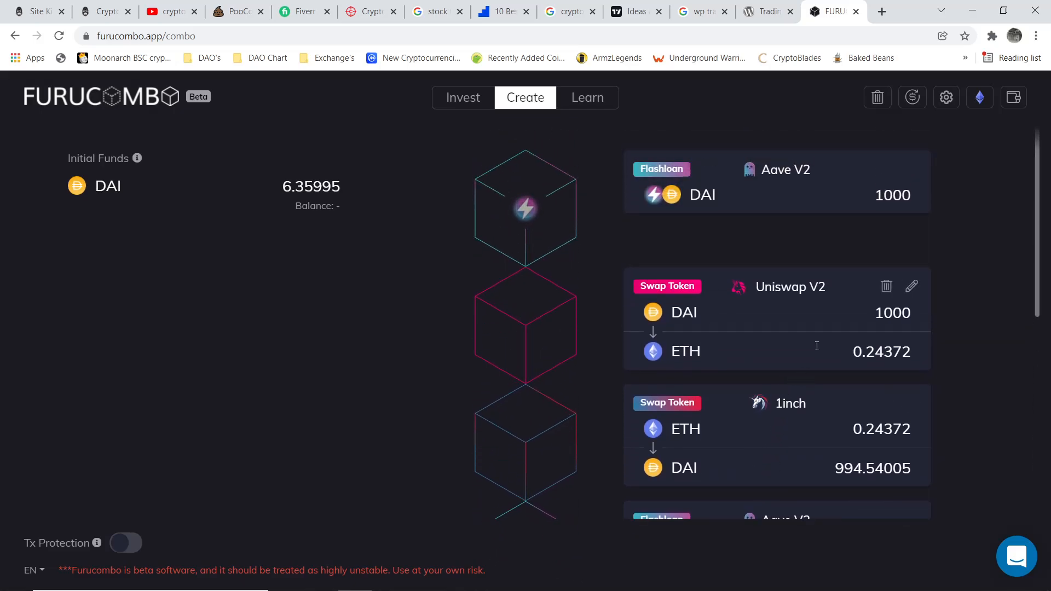
pyautogui.scroll(-1, 875, 374)
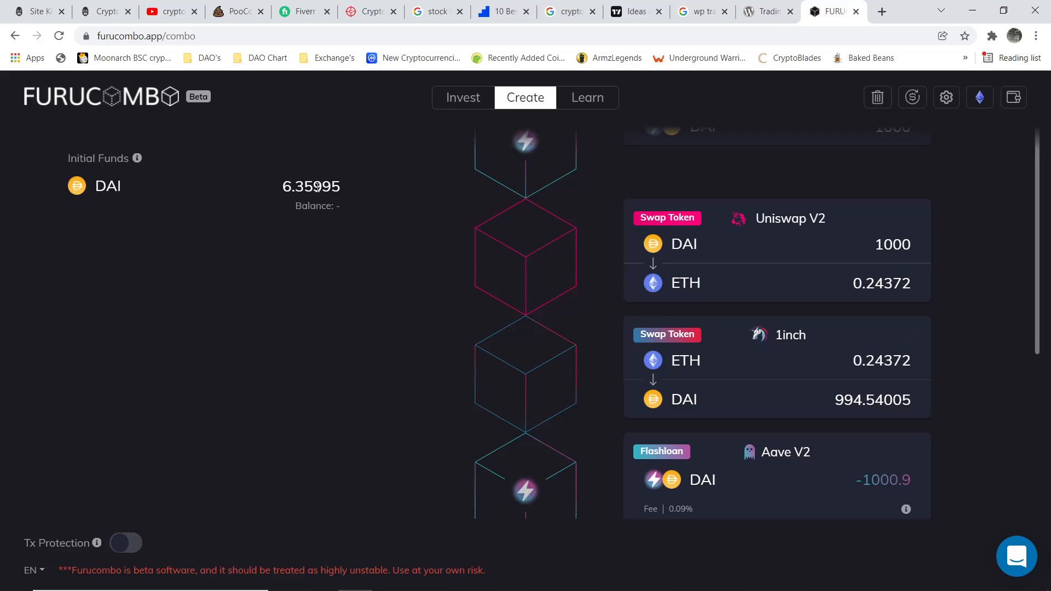
pyautogui.scroll(1, 724, 338)
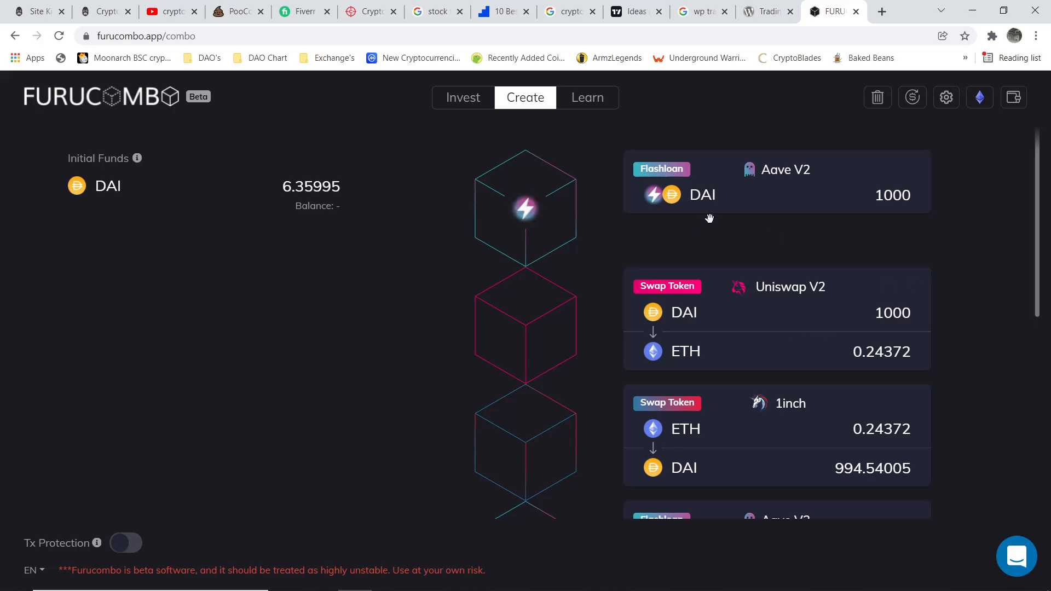
pyautogui.scroll(-3, 764, 320)
pyautogui.scroll(-3, 794, 310)
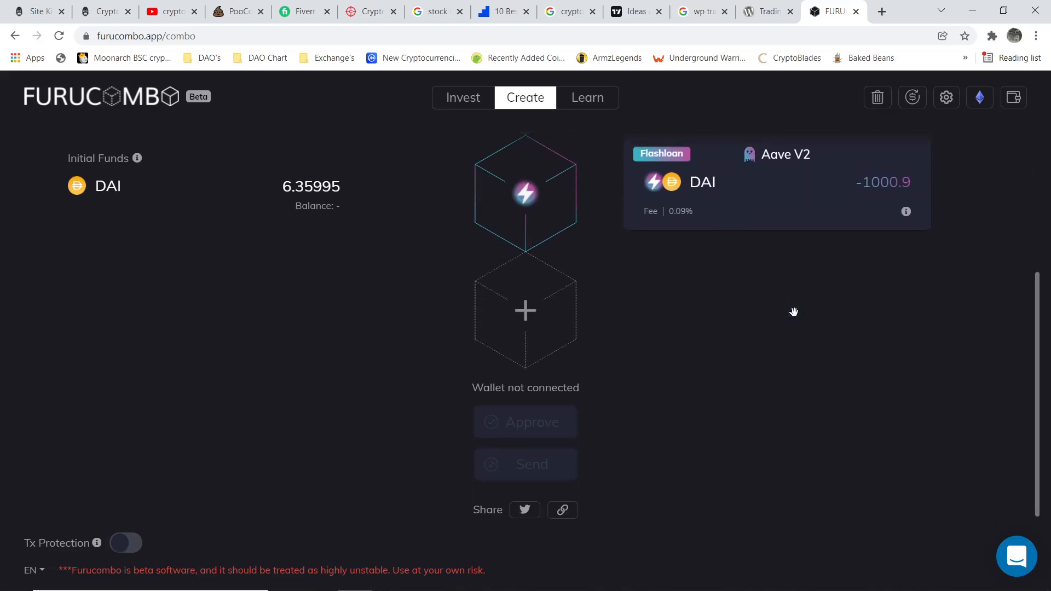
pyautogui.scroll(2, 795, 317)
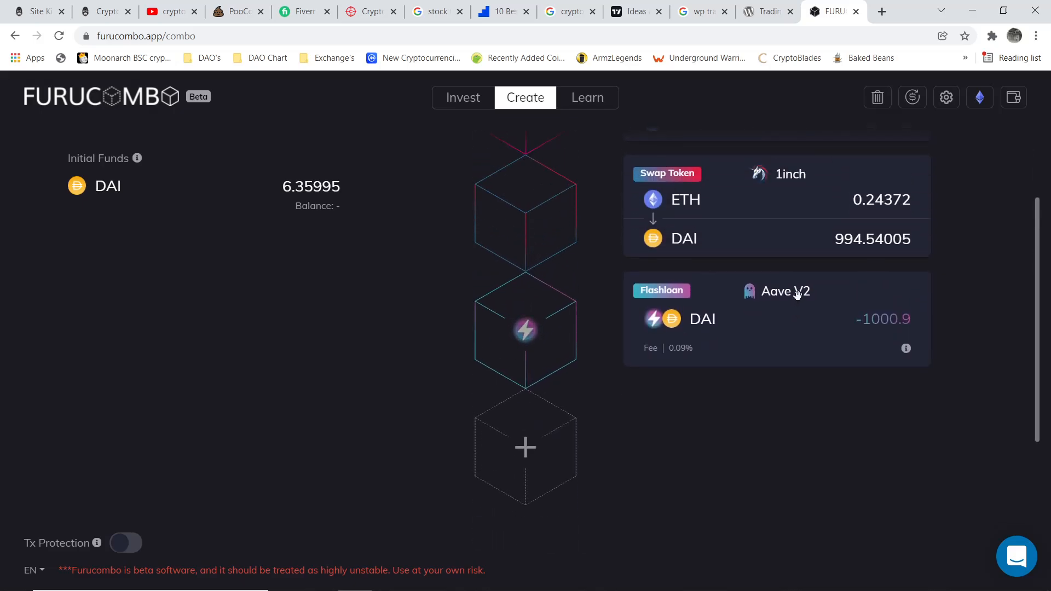
pyautogui.scroll(4, 809, 296)
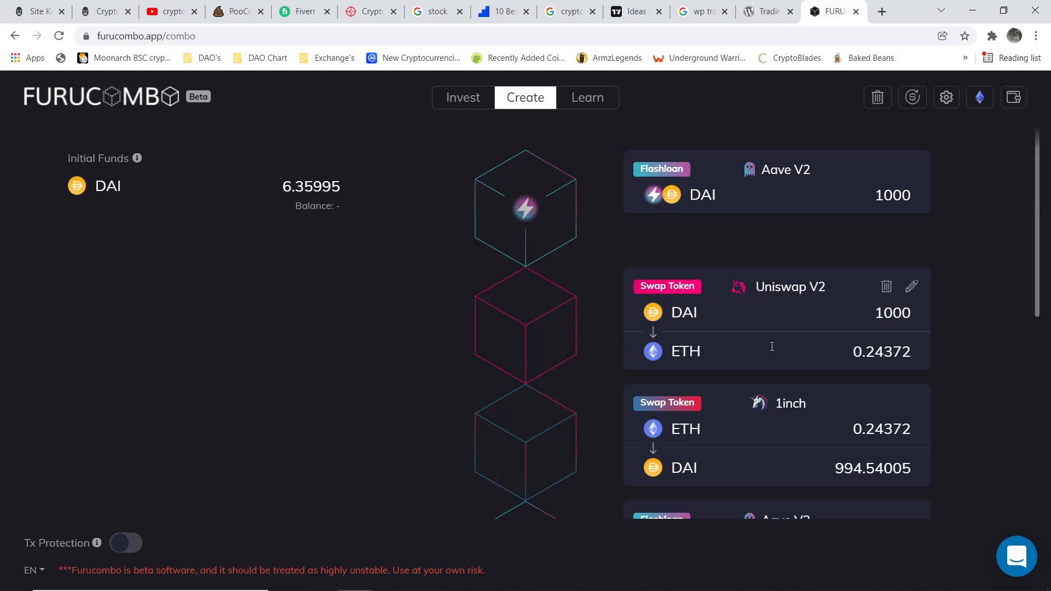
pyautogui.scroll(-2, 780, 348)
pyautogui.scroll(2, 792, 362)
pyautogui.scroll(-1, 739, 354)
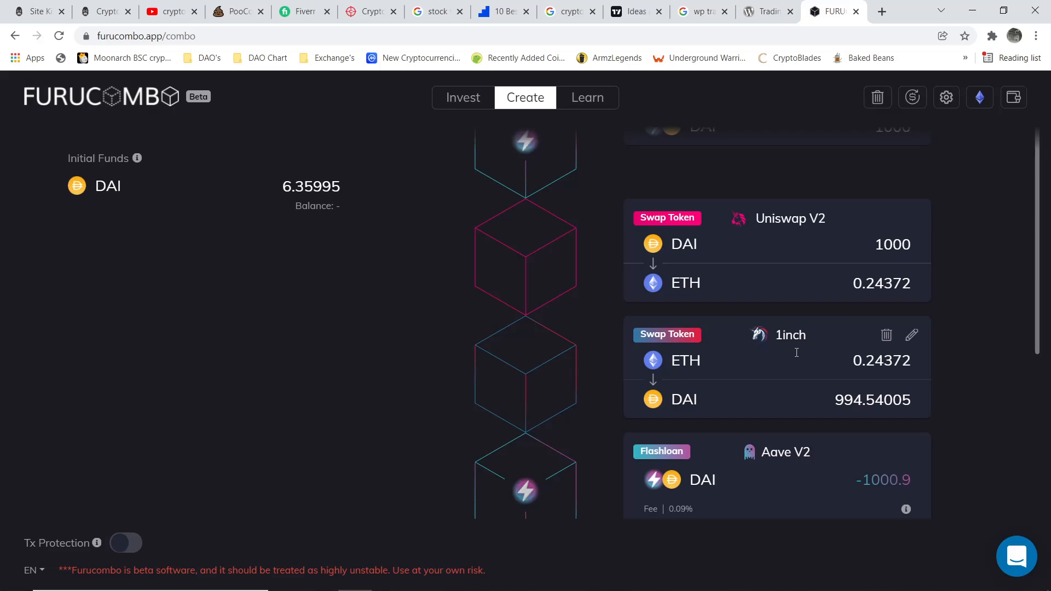
pyautogui.scroll(1, 783, 340)
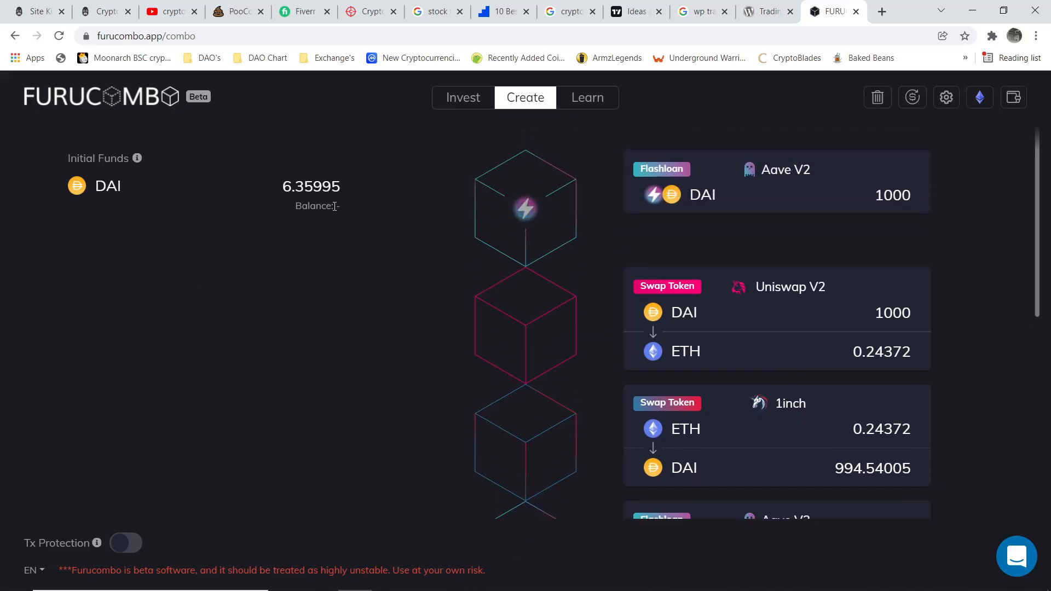
pyautogui.scroll(-1, 884, 334)
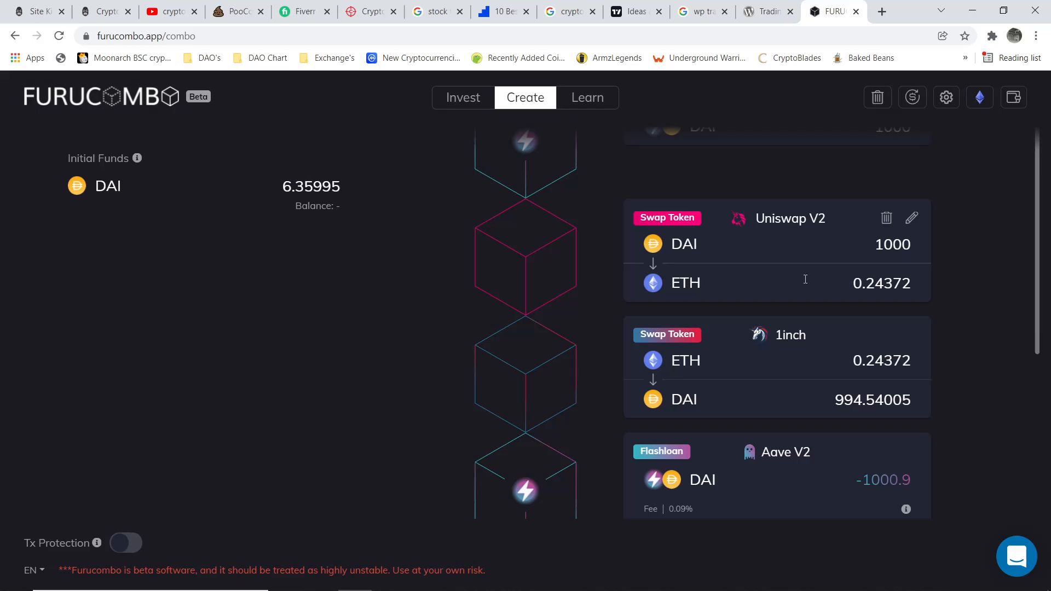
pyautogui.scroll(-2, 805, 278)
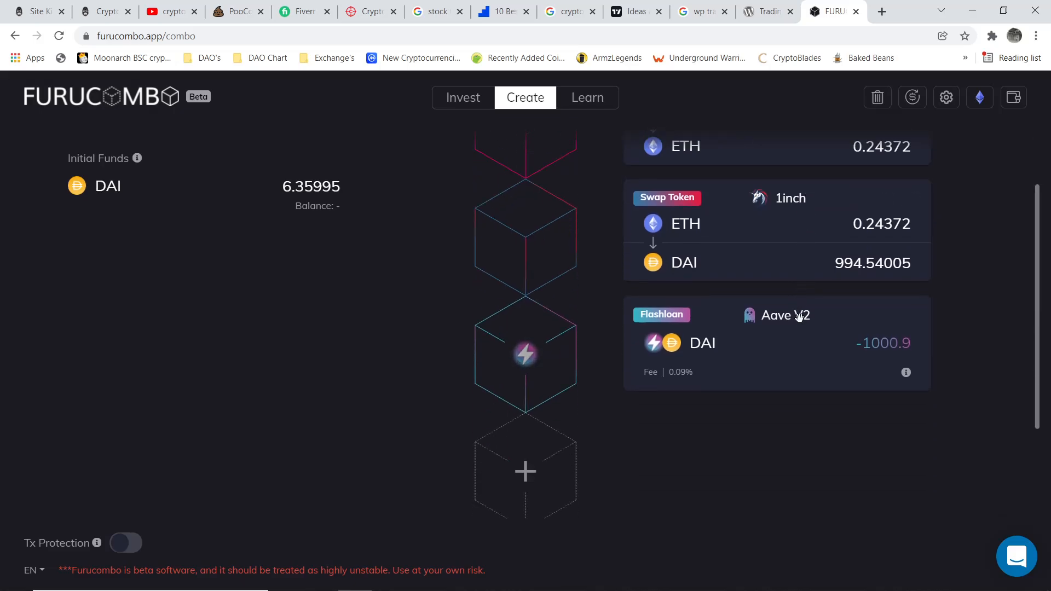
pyautogui.scroll(1, 799, 315)
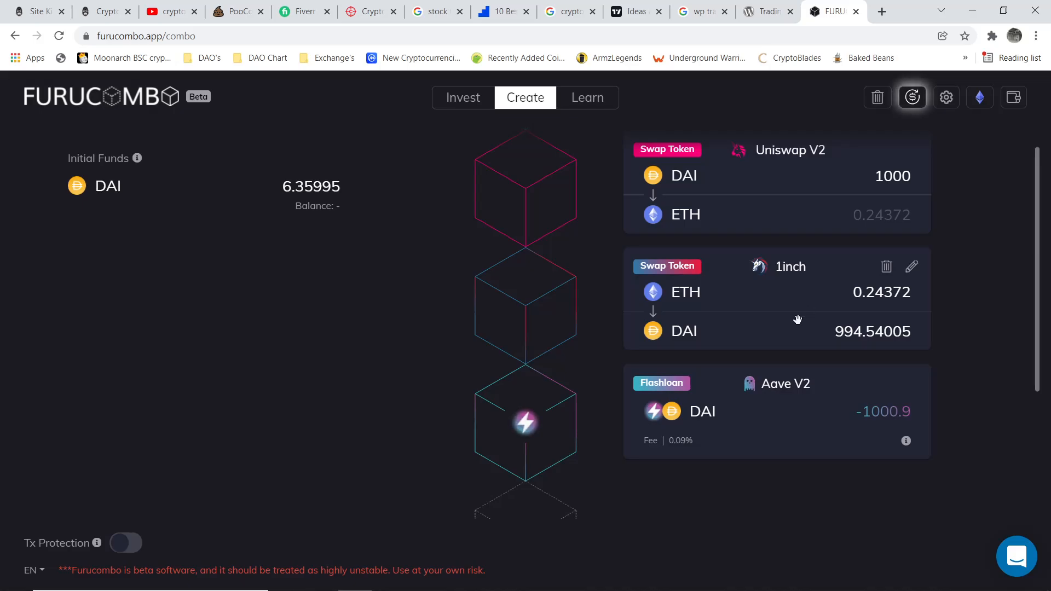
# - Examine the wallet status and the approve and send options at the combo's end, and recheck the full cube sequence
pyautogui.scroll(-3, 798, 321)
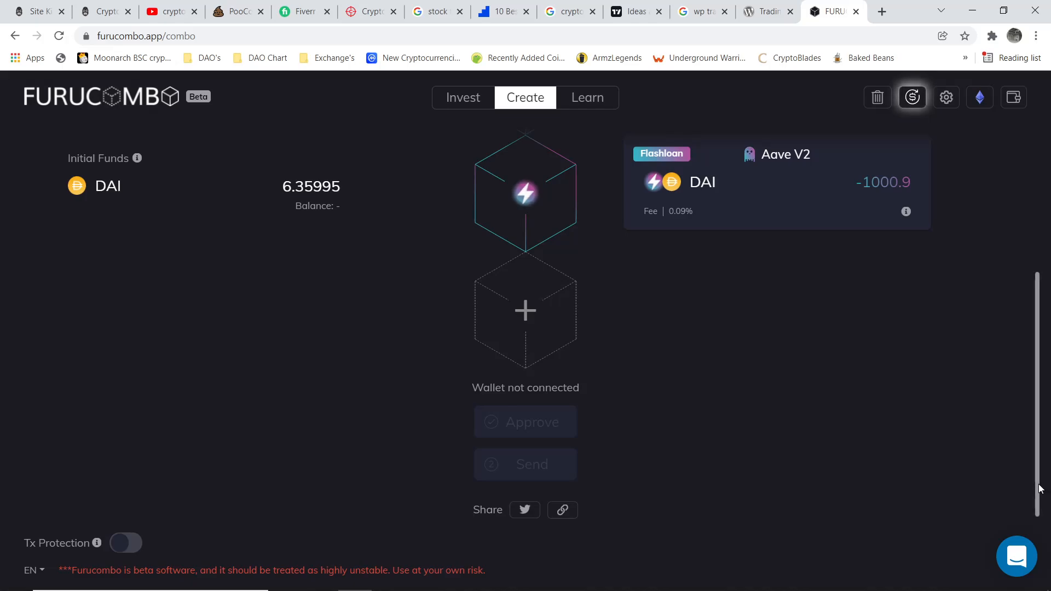
pyautogui.moveTo(1038, 486); pyautogui.dragTo(1040, 218)
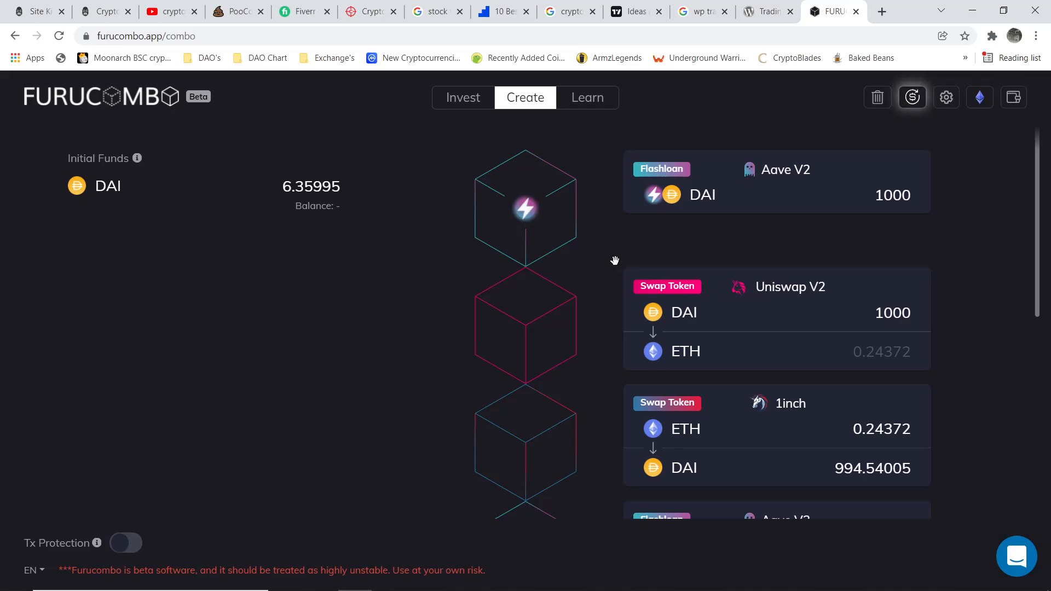
pyautogui.scroll(-1, 614, 261)
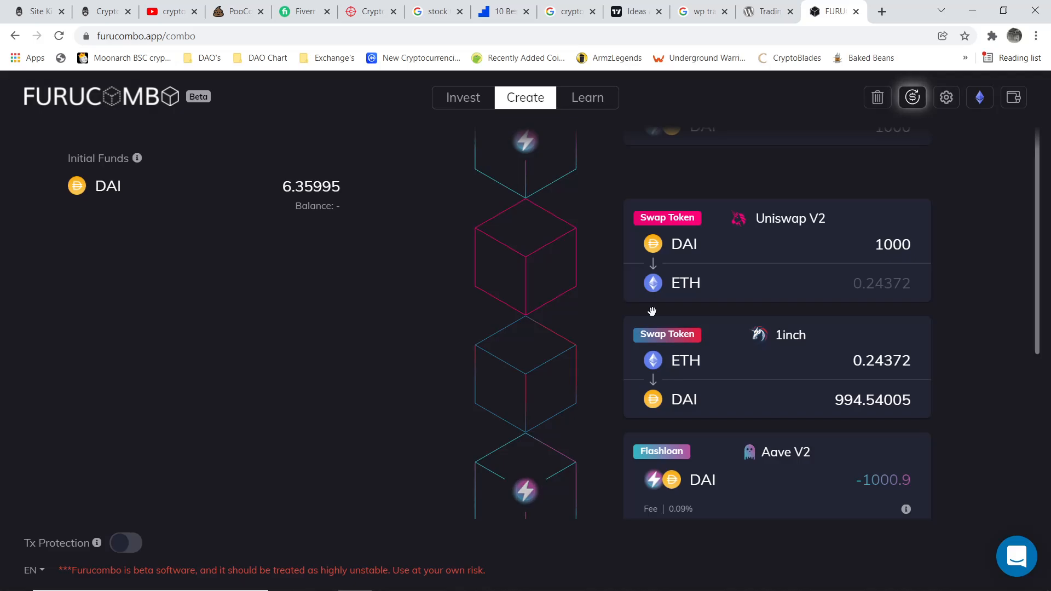
pyautogui.moveTo(637, 336)
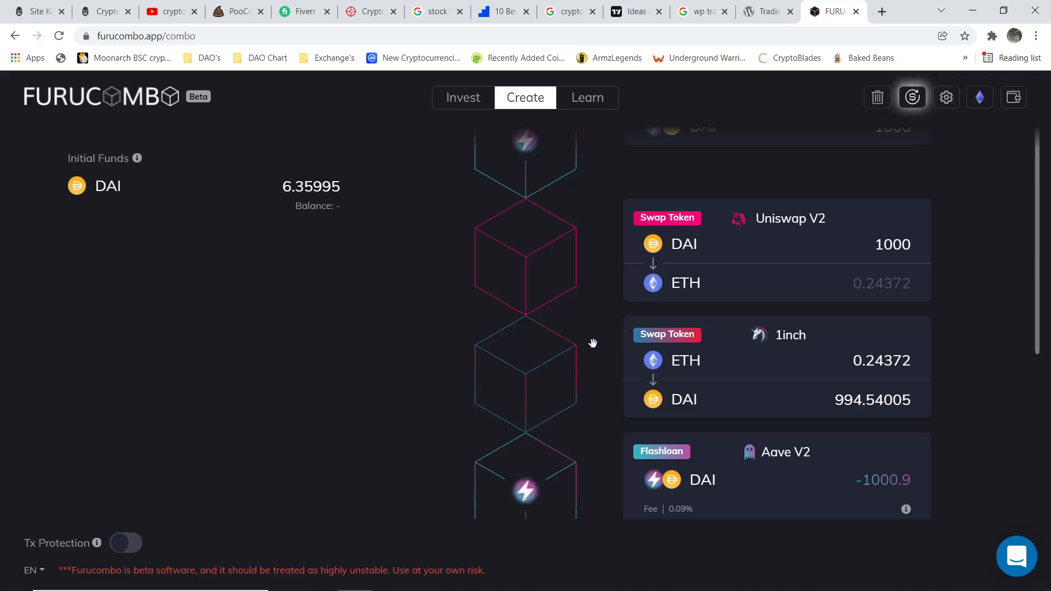
pyautogui.scroll(1, 574, 349)
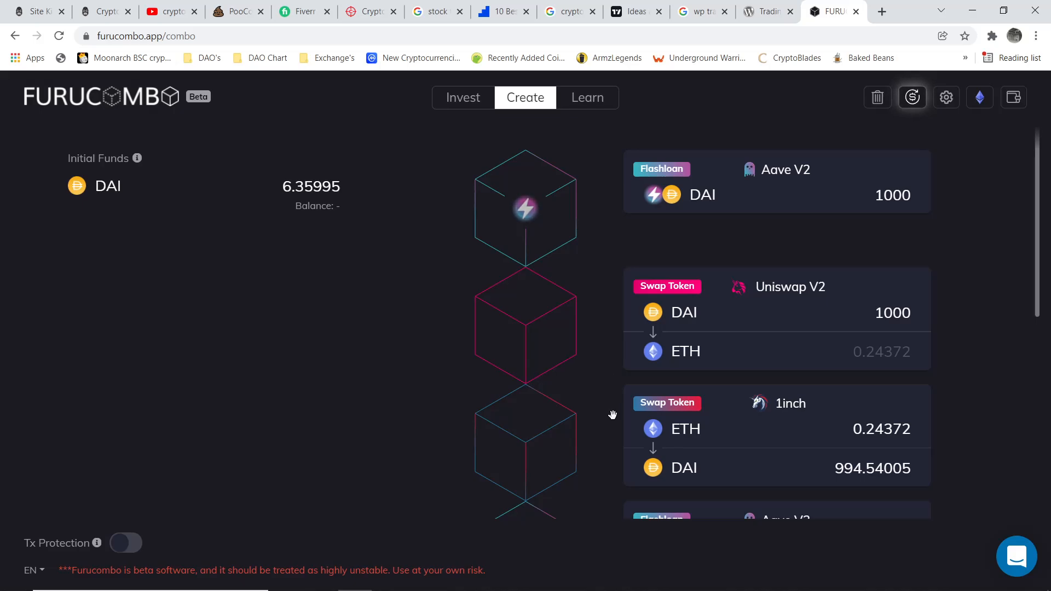
pyautogui.scroll(-2, 601, 413)
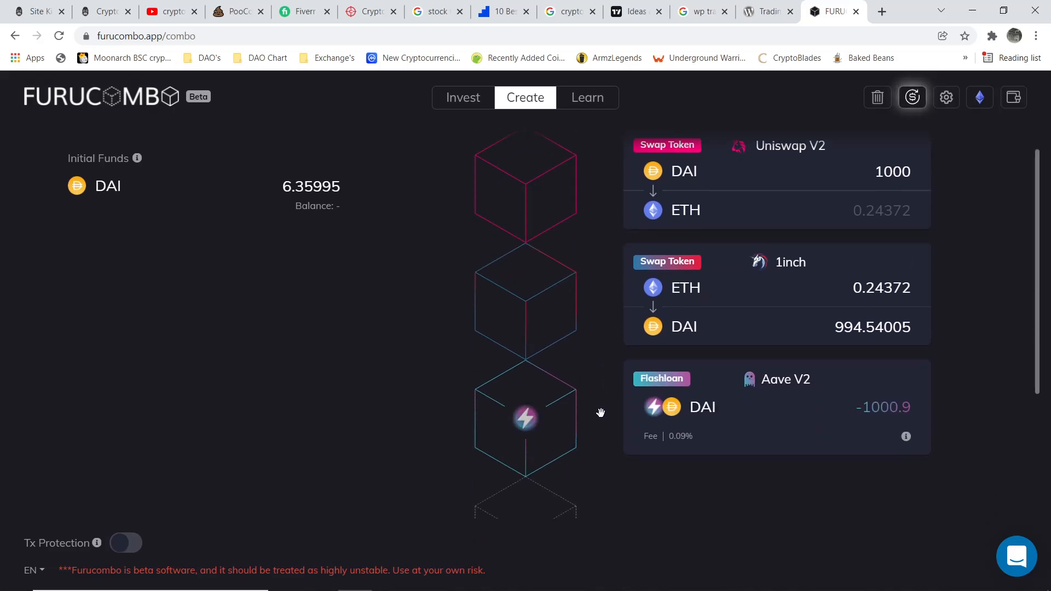
pyautogui.scroll(-3, 601, 413)
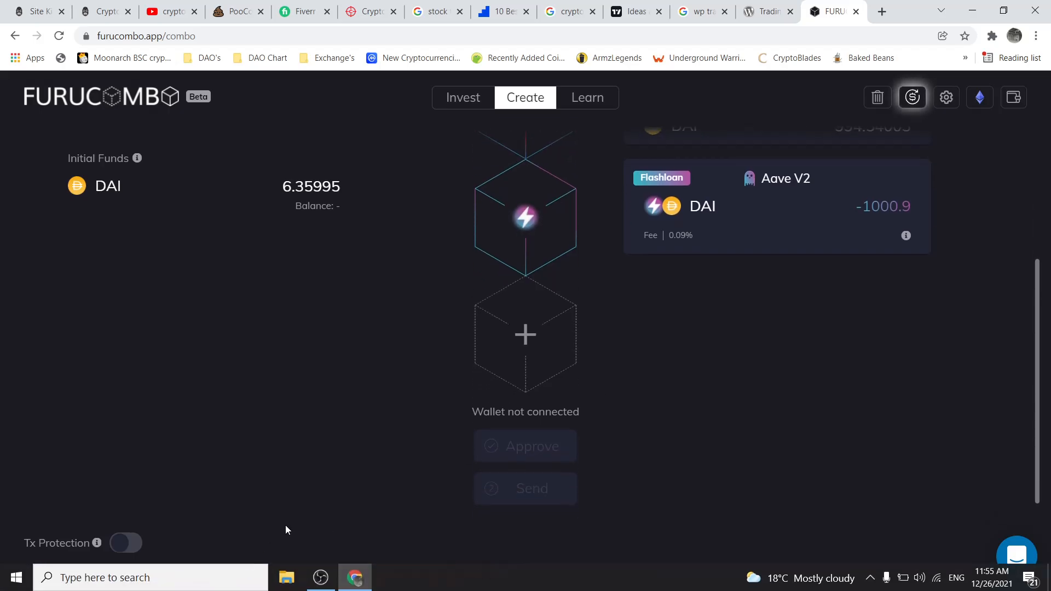
pyautogui.scroll(5, 767, 228)
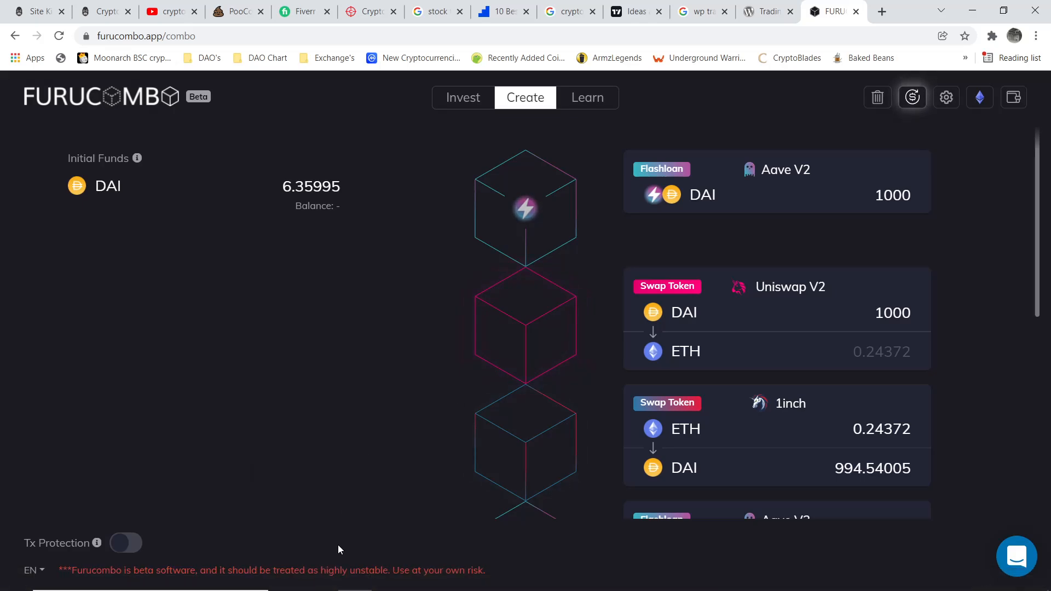
pyautogui.click(322, 584)
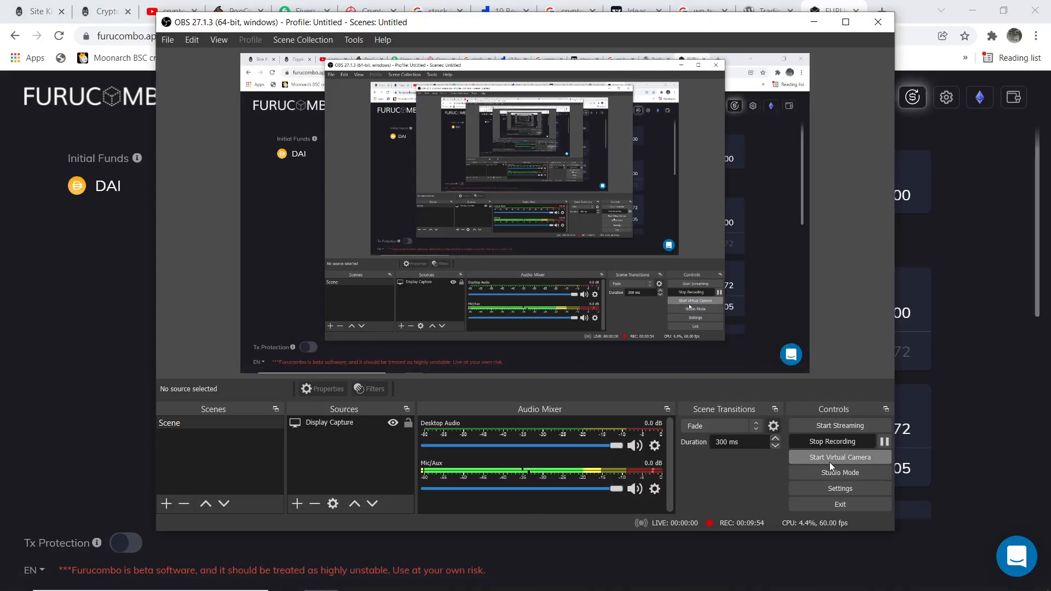